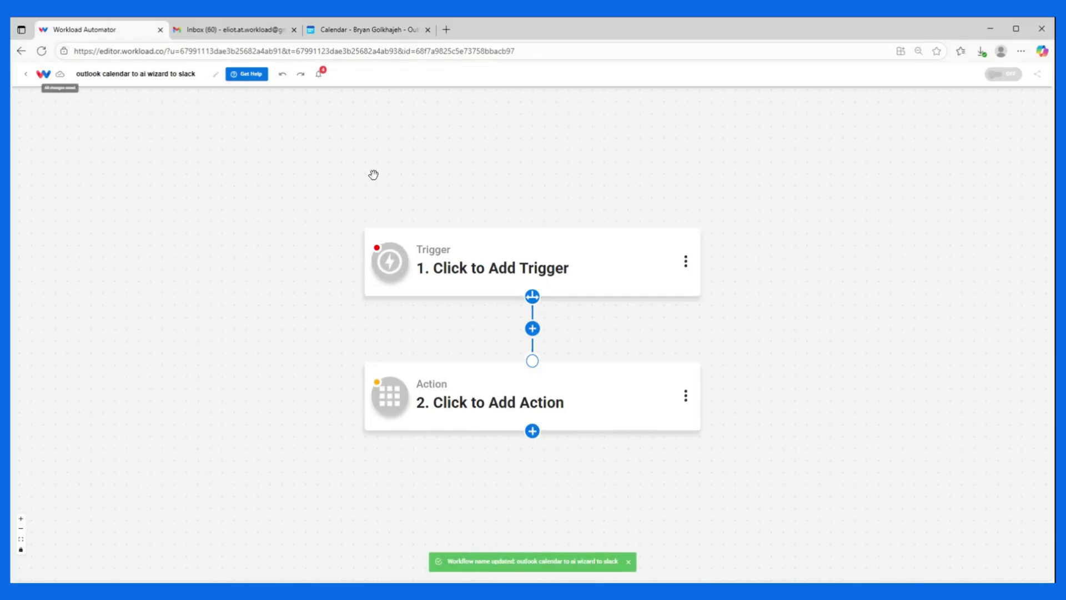
Set the workflow's trigger to the Microsoft Outlook app with the New Calendar Event event.
left_click(519, 262)
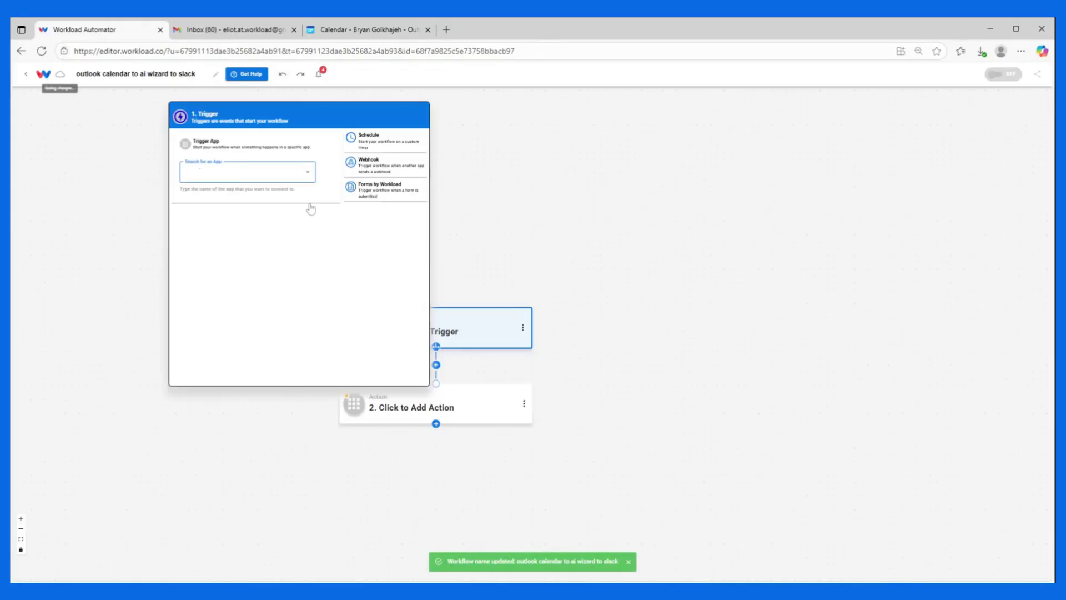
type("outlook")
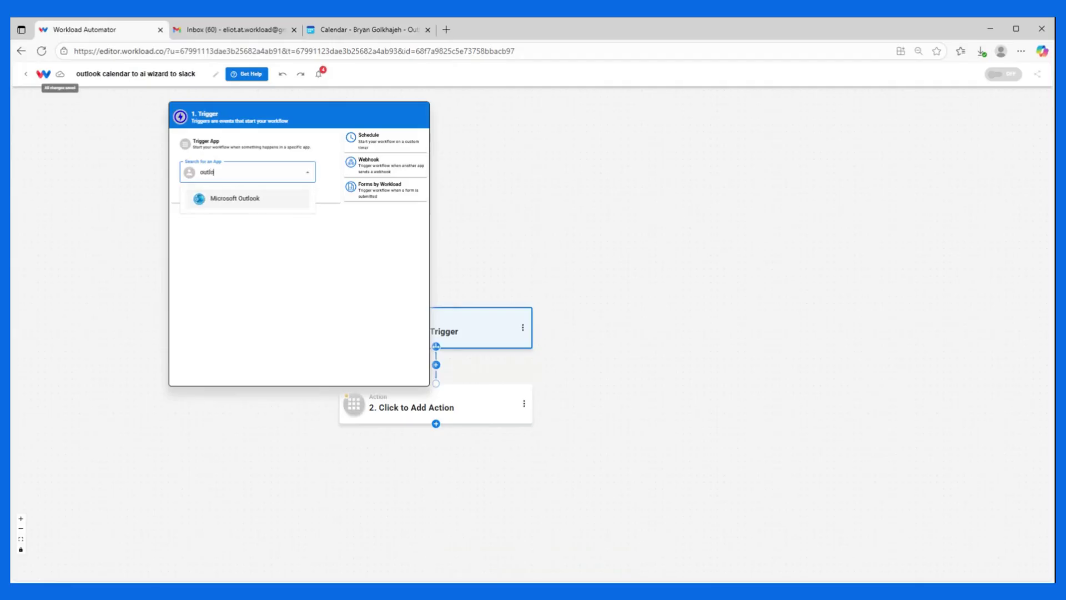
left_click(254, 198)
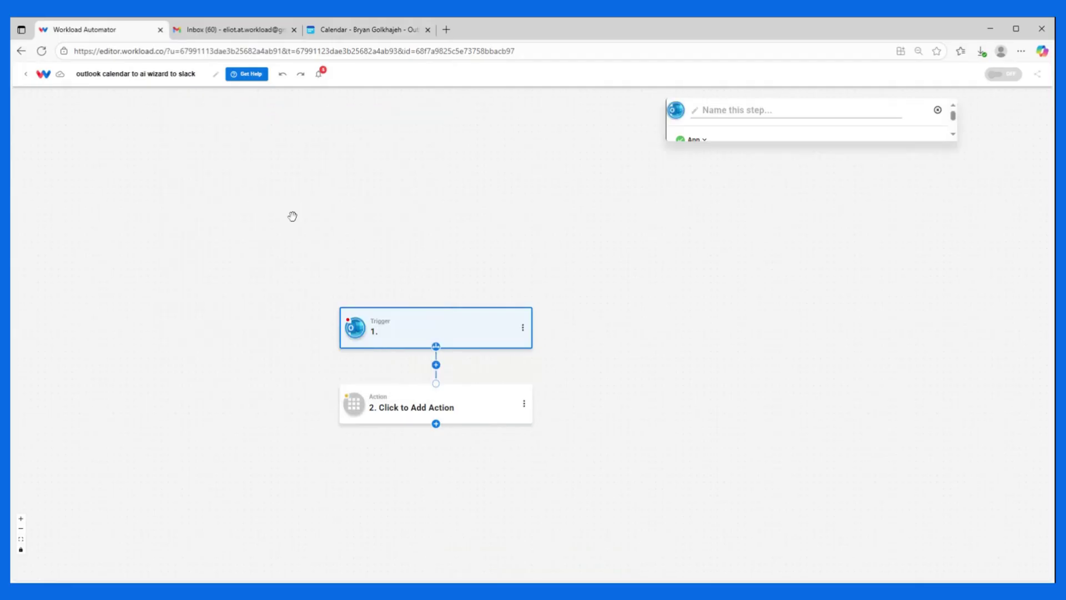
left_click(666, 182)
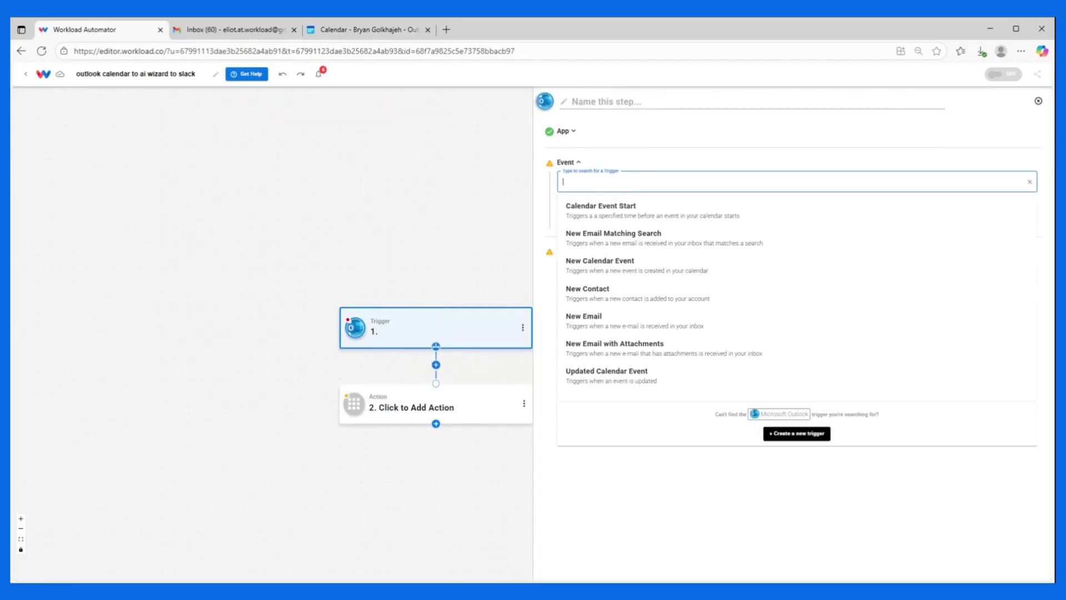
left_click(616, 263)
left_click(640, 221)
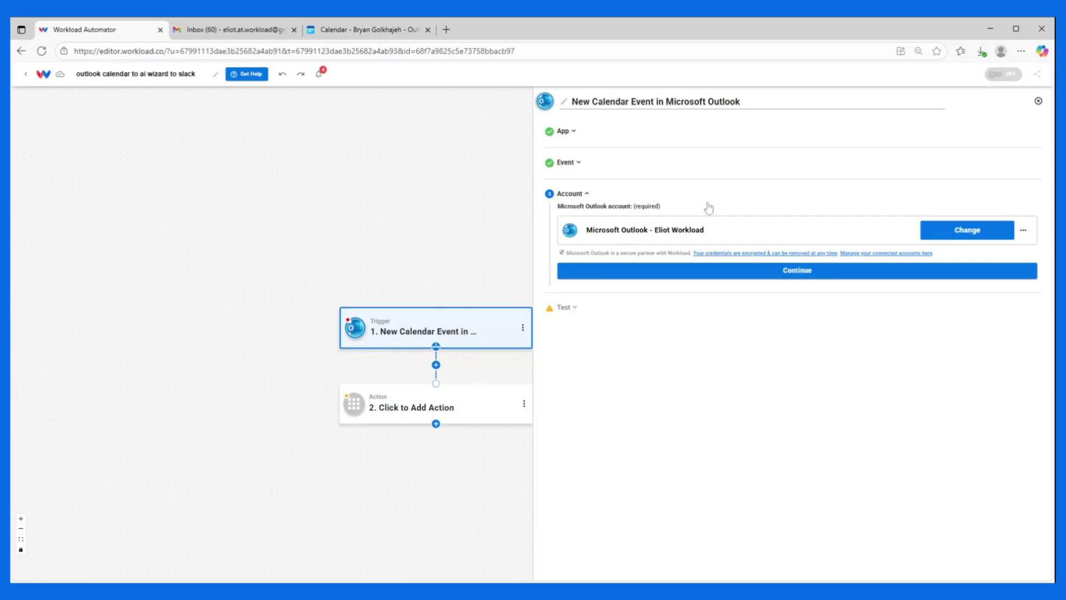
Accept the connected Microsoft Outlook account and test the trigger.
left_click(729, 276)
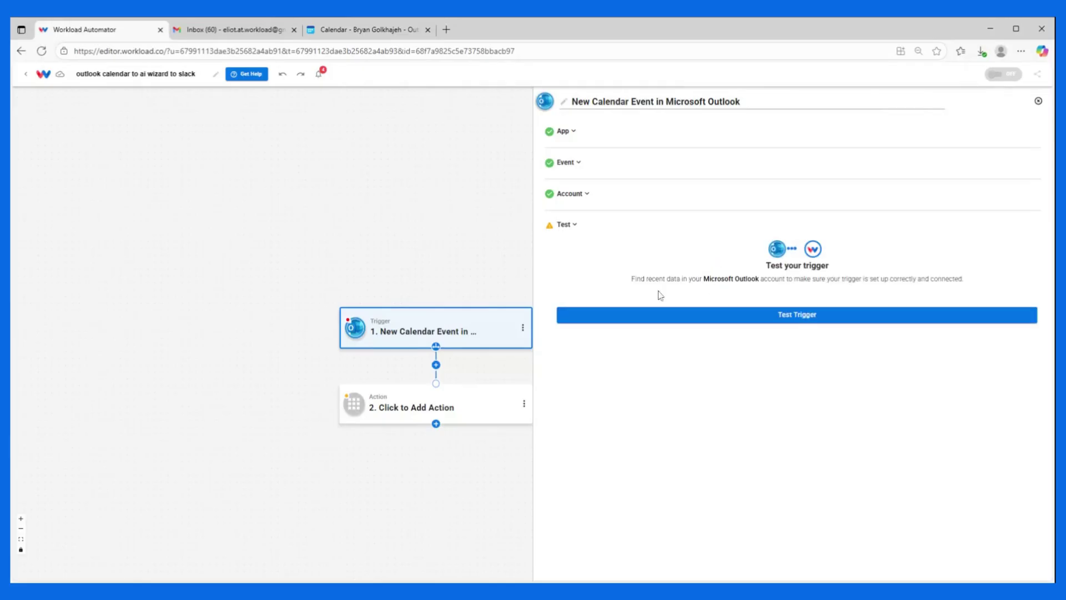
left_click(742, 314)
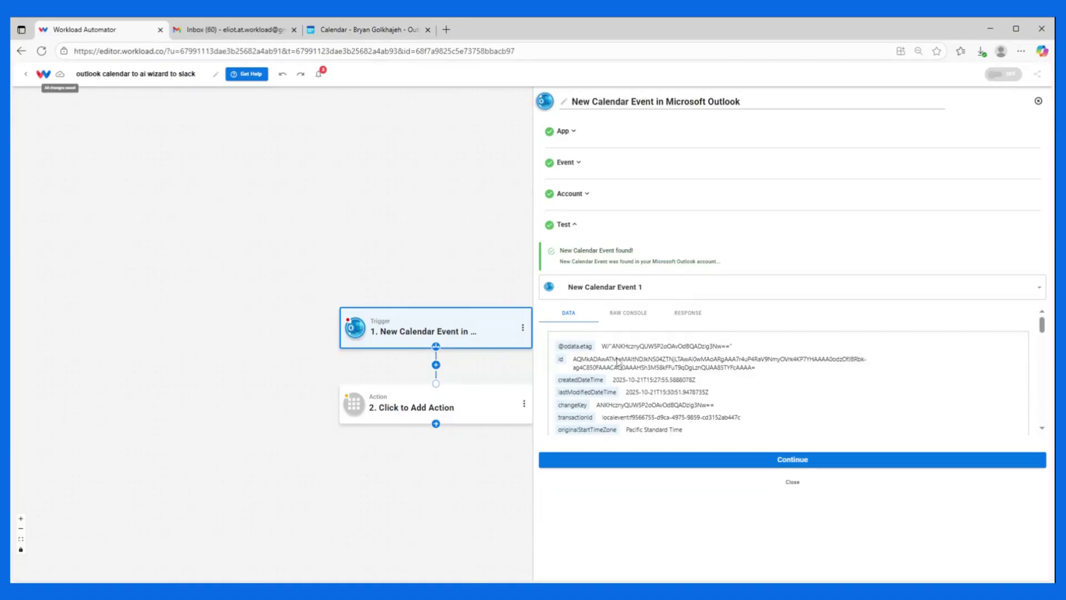
Examine the subject, body, start and end dateTime, and location fields in the trigger's test data.
scroll(618, 352, "down", 5)
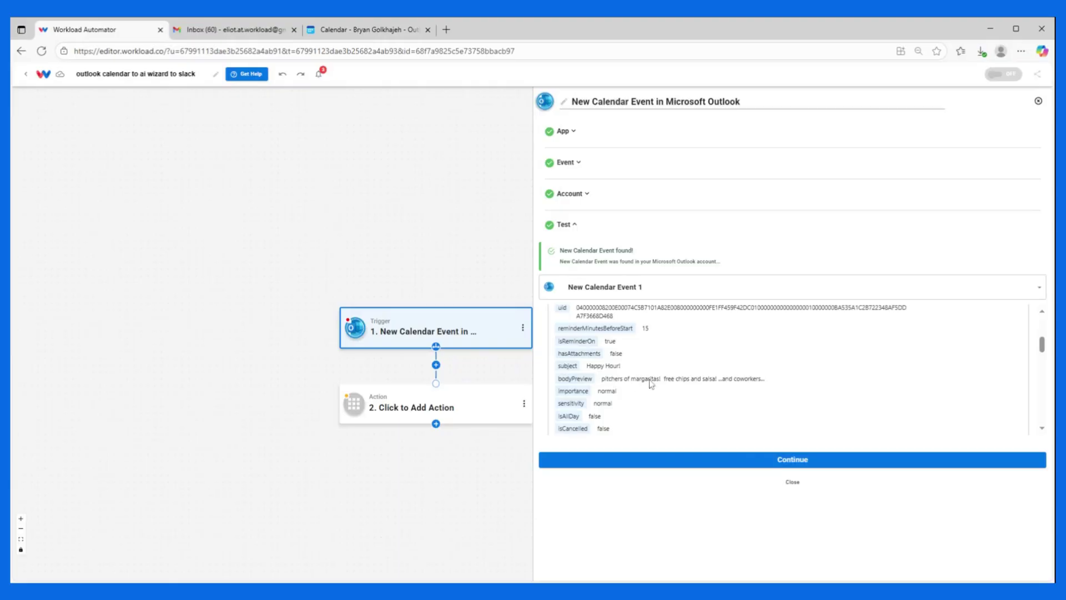
scroll(603, 407, "down", 5)
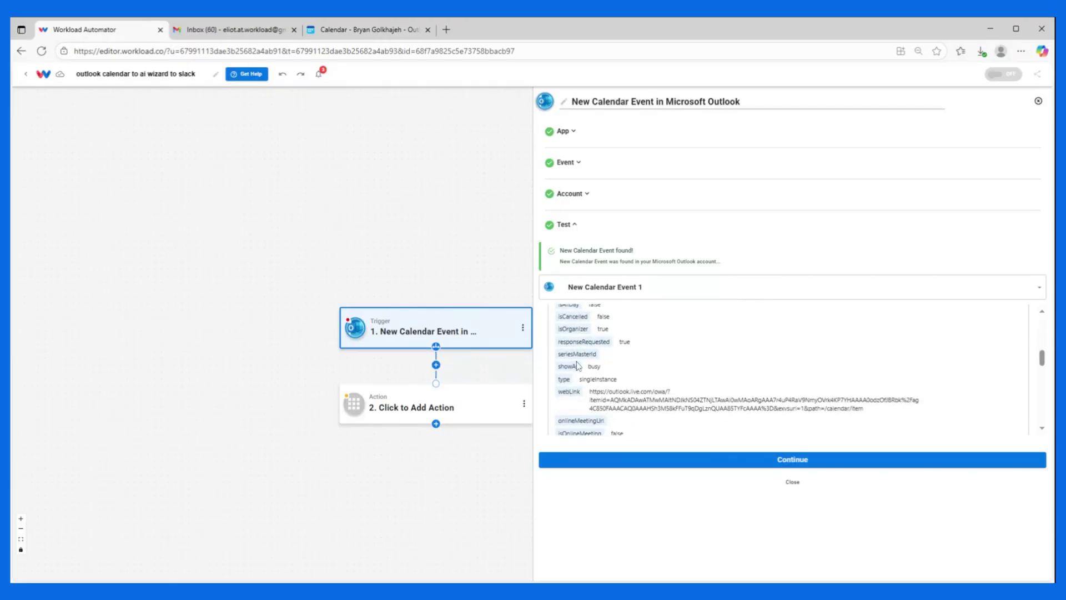
scroll(573, 360, "down", 8)
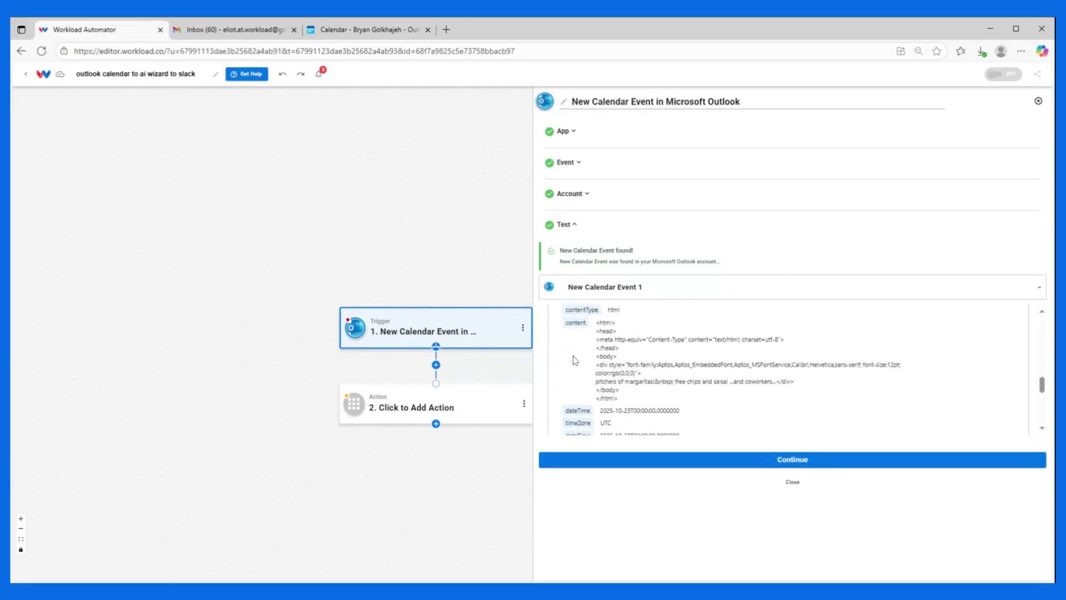
scroll(574, 359, "up", 2)
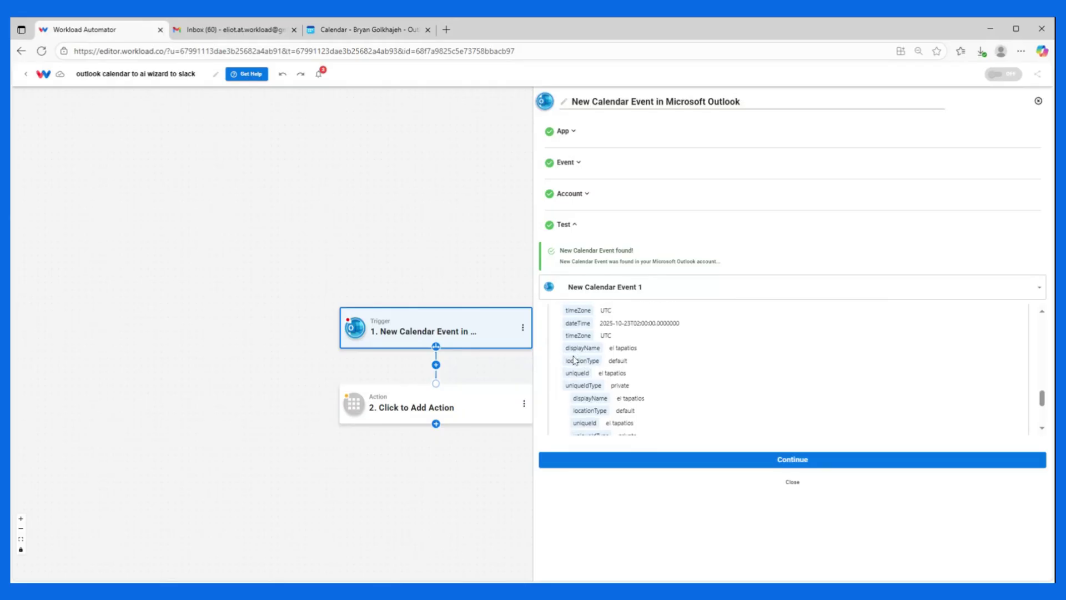
scroll(573, 359, "up", 2)
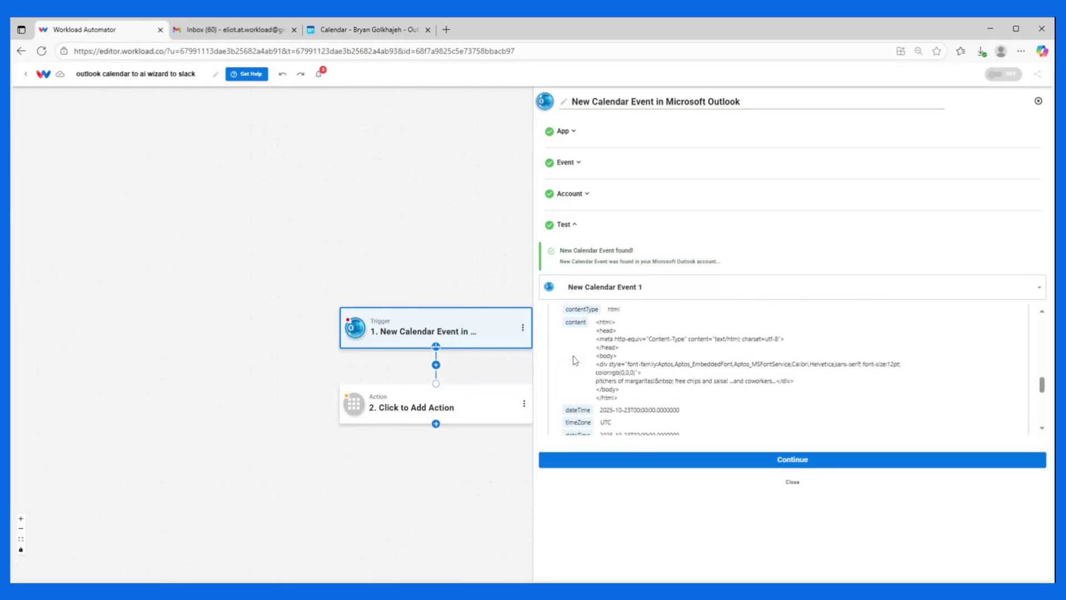
scroll(573, 360, "down", 2)
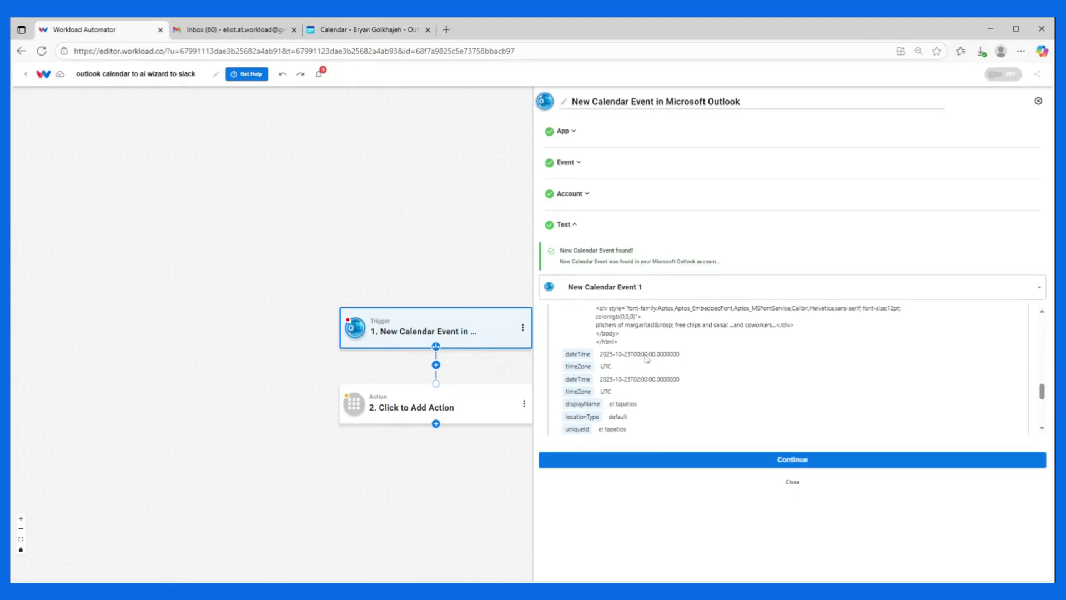
left_click_drag(602, 370, 613, 370)
left_click(614, 370)
double_click(645, 355)
left_click(608, 367)
scroll(615, 369, "down", 2)
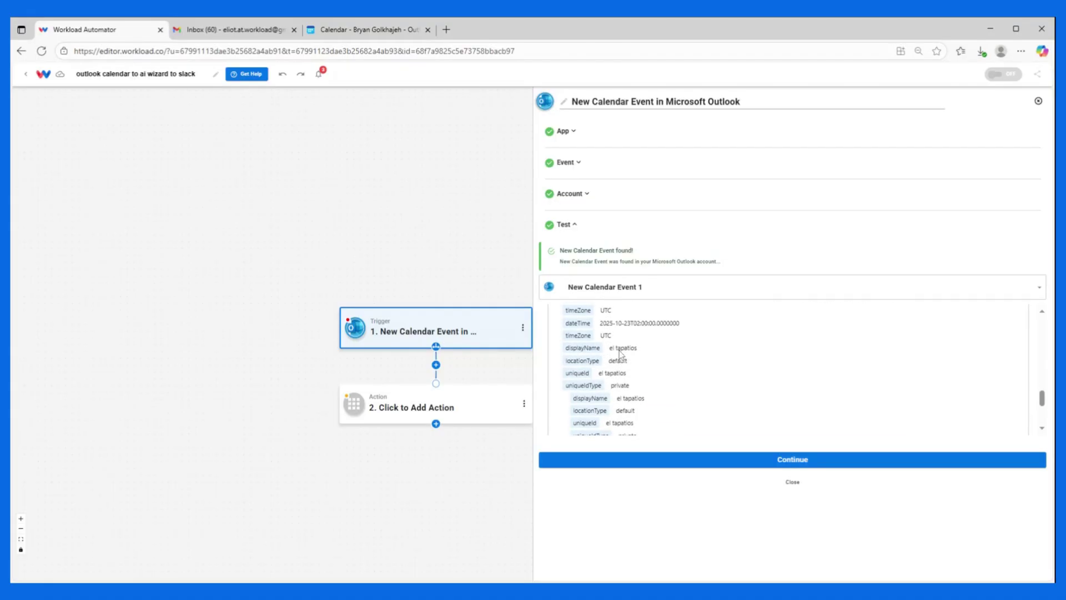
left_click_drag(614, 348, 624, 352)
scroll(625, 354, "up", 6)
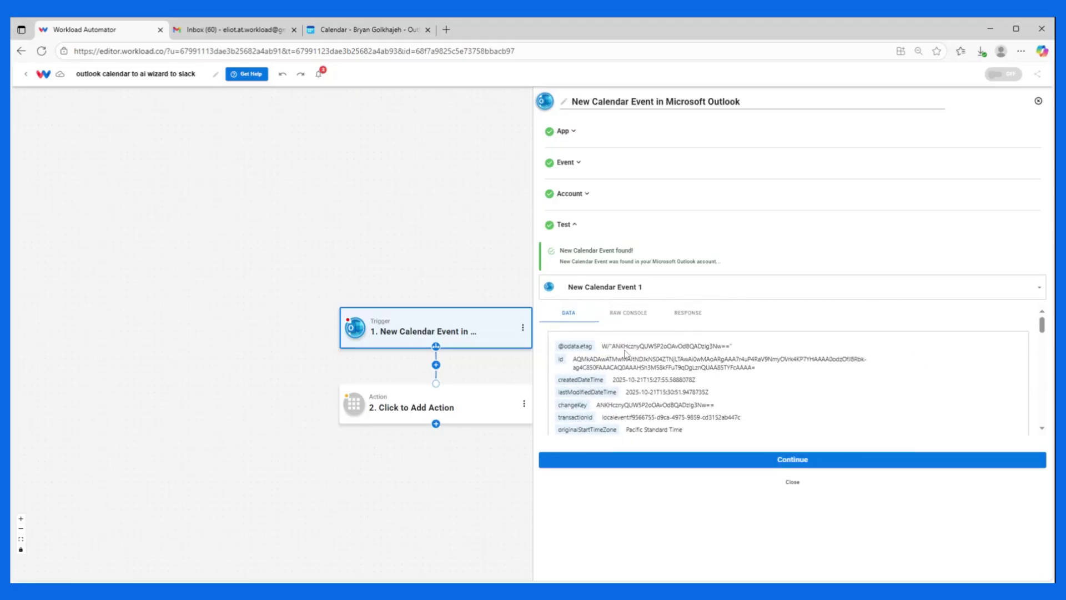
Inspect the raw console output of the test event for its nested start, end and location objects.
left_click(638, 315)
scroll(615, 411, "down", 10)
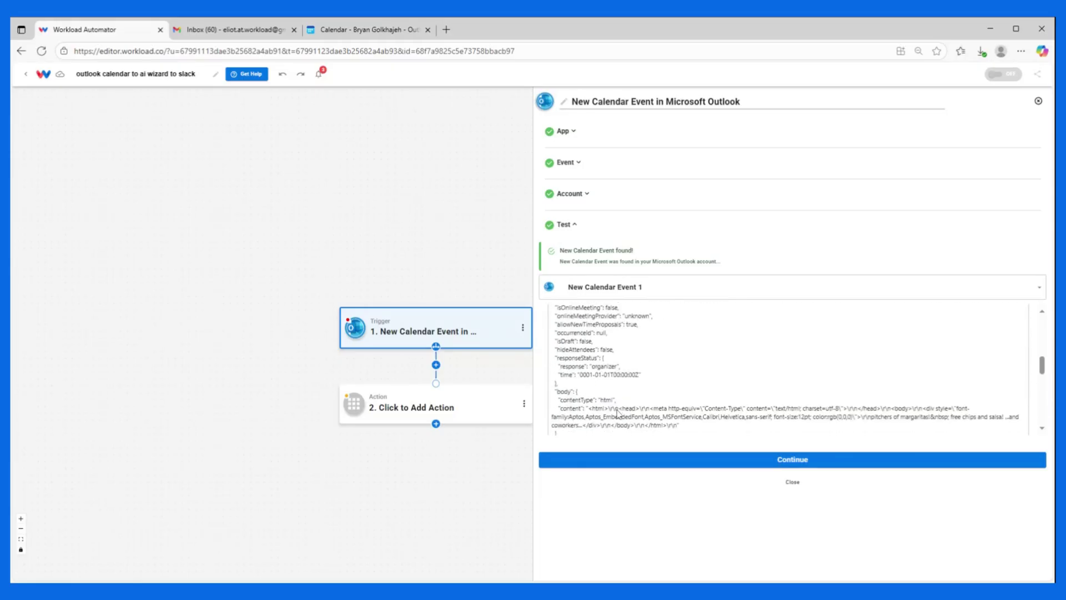
scroll(618, 414, "down", 2)
scroll(617, 414, "up", 2)
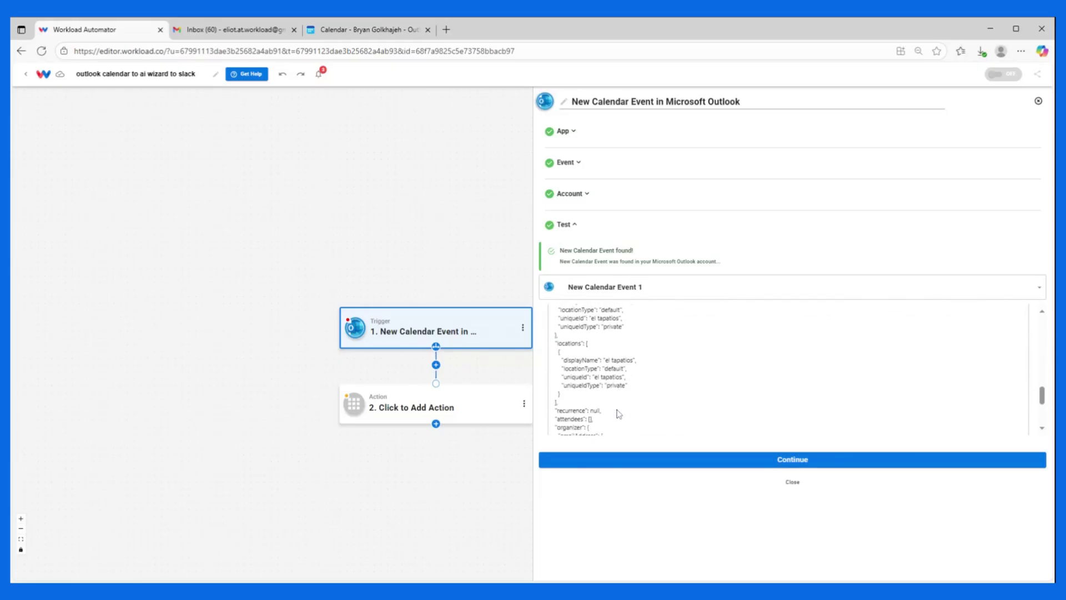
scroll(617, 414, "up", 1)
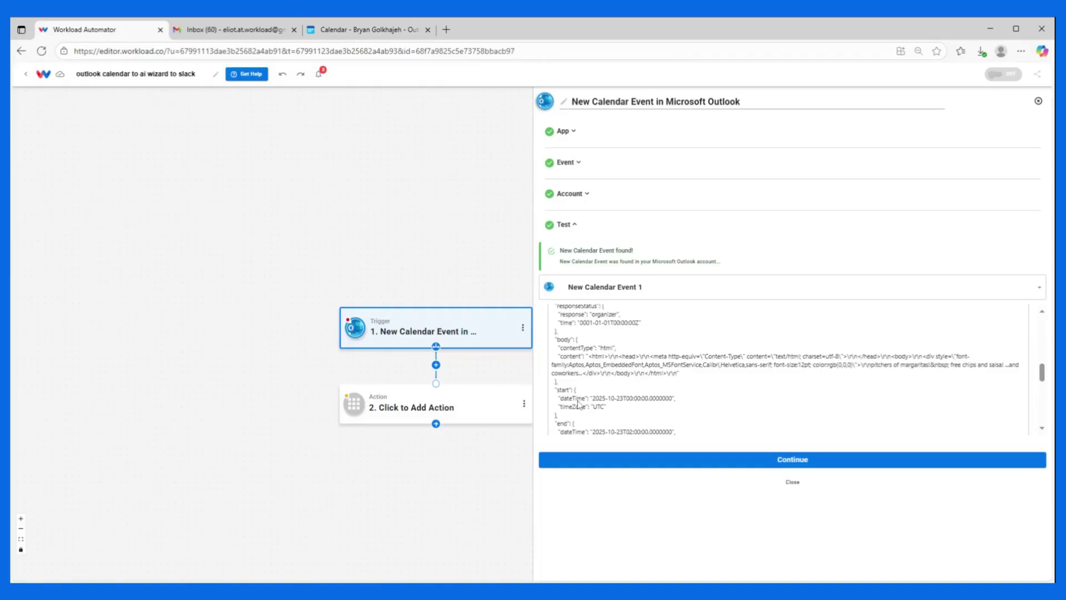
scroll(582, 430, "down", 1)
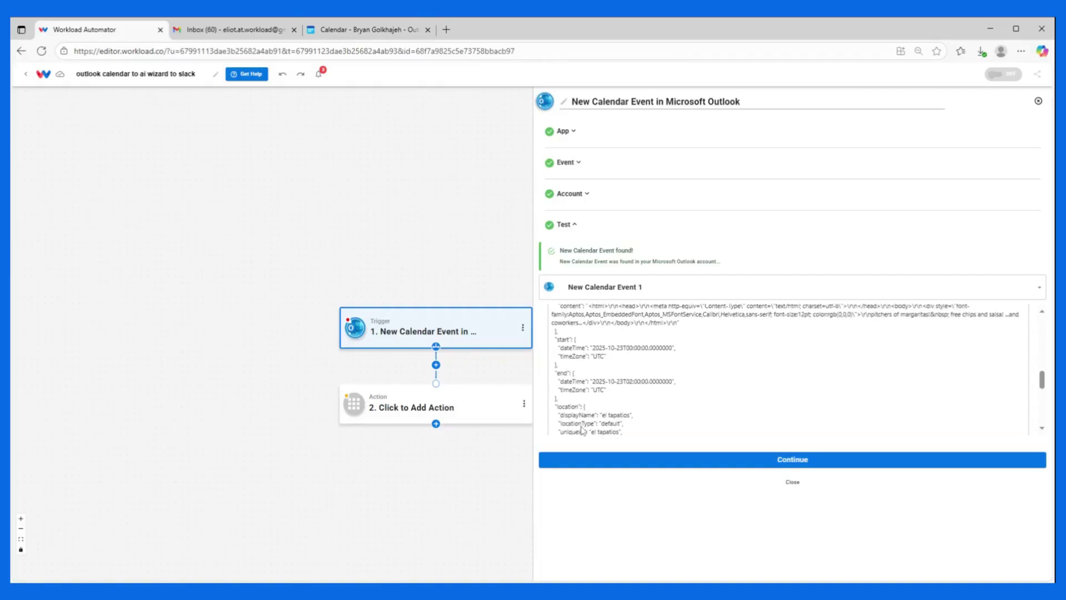
scroll(569, 417, "down", 1)
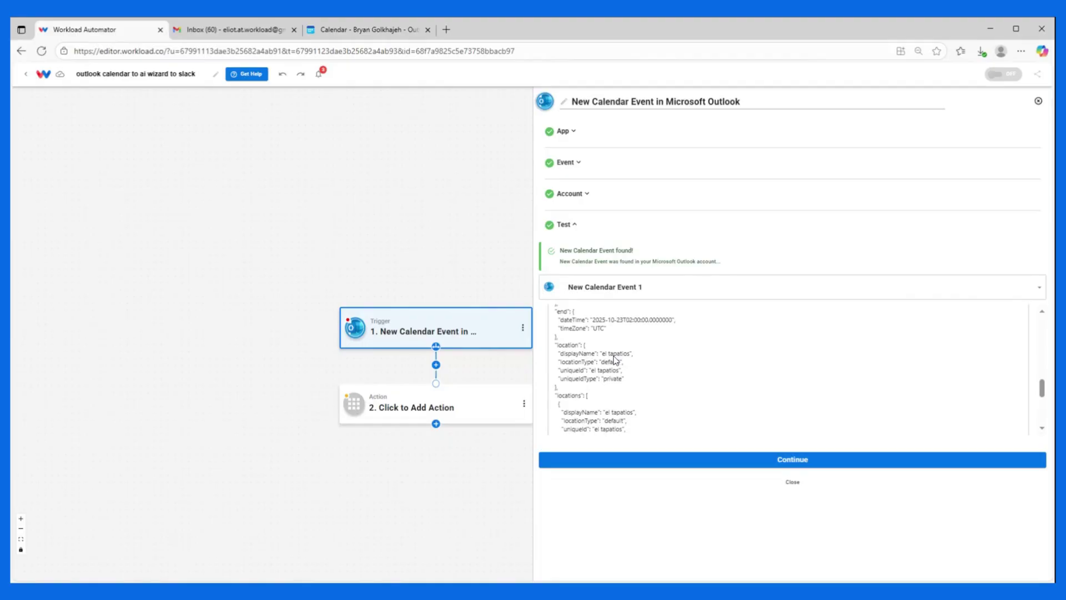
scroll(614, 359, "up", 5)
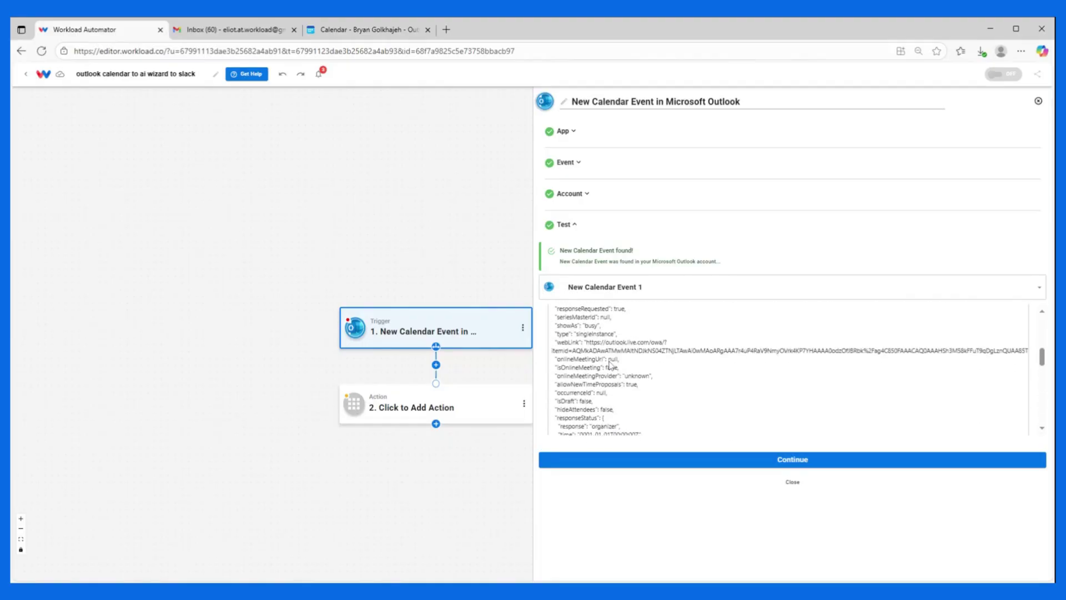
scroll(609, 364, "up", 5)
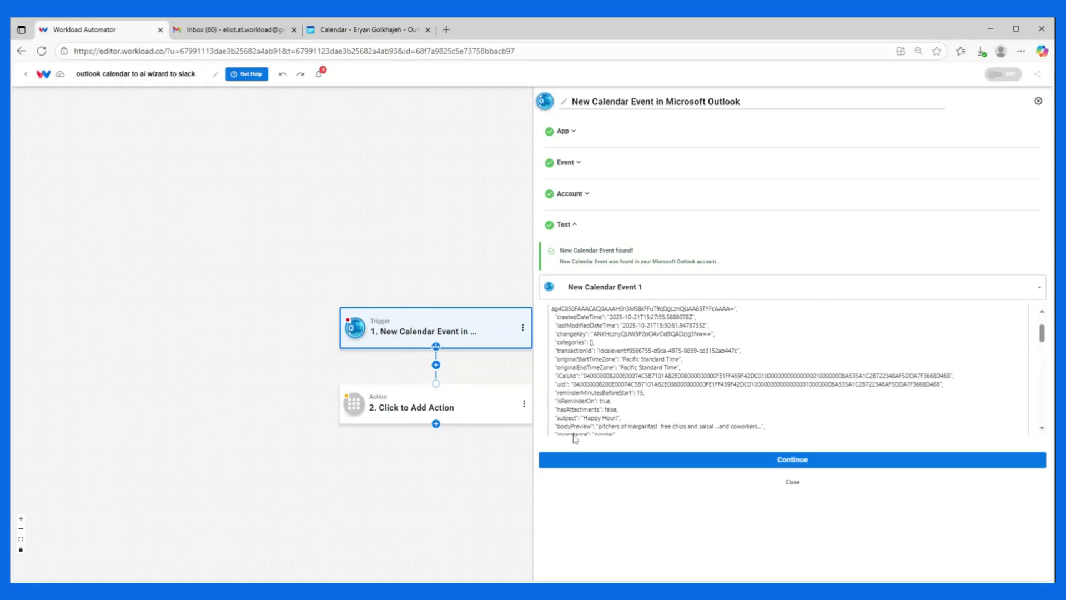
Finish the trigger and set the second step to AI Wizard by Workload with the Prompt Your Data event.
left_click(691, 455)
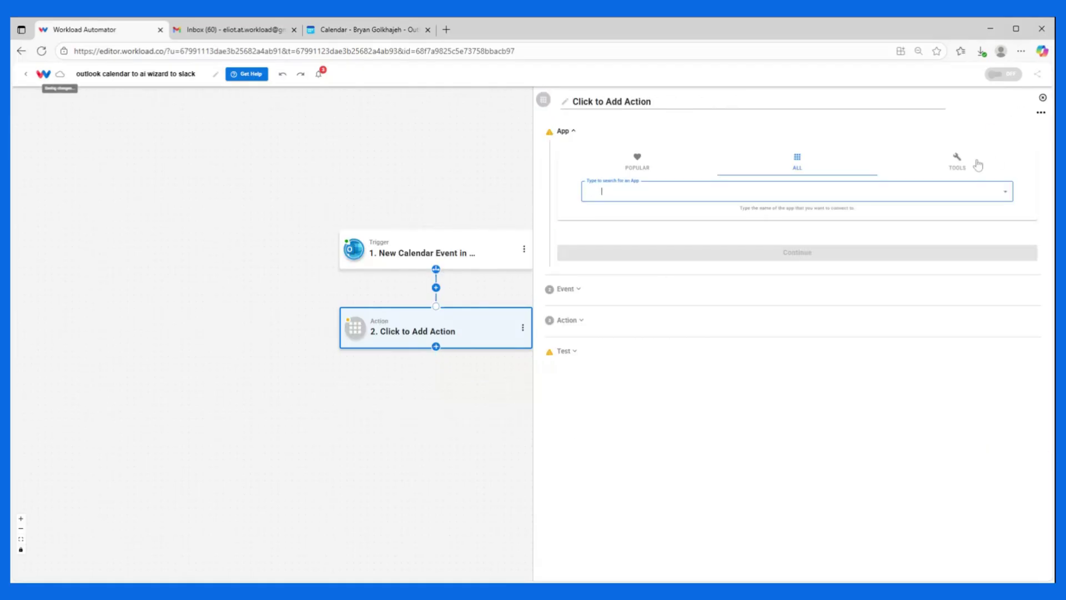
left_click(976, 164)
left_click(650, 192)
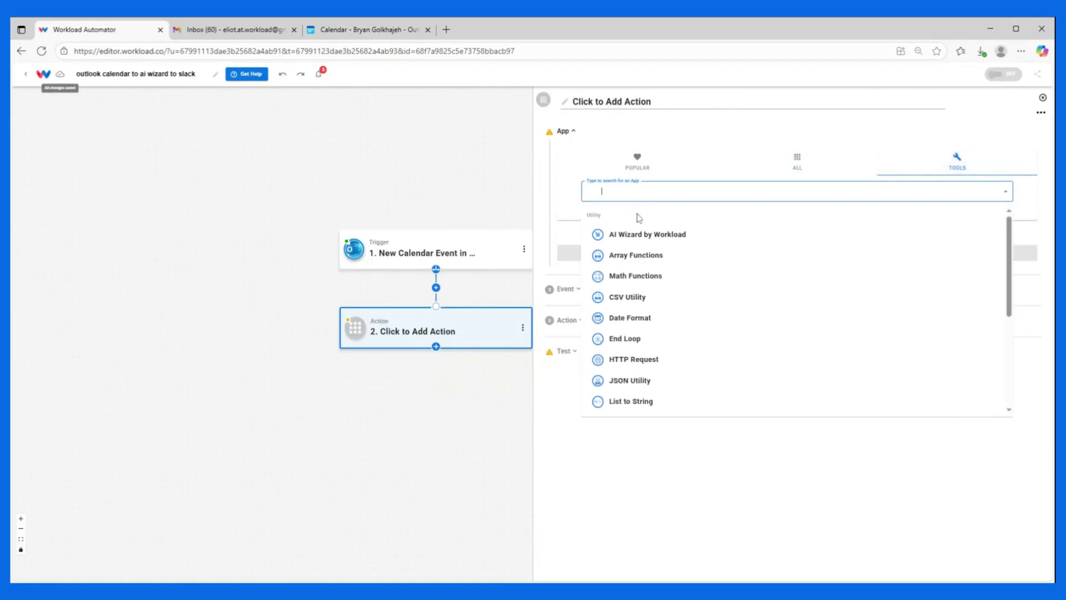
left_click(611, 234)
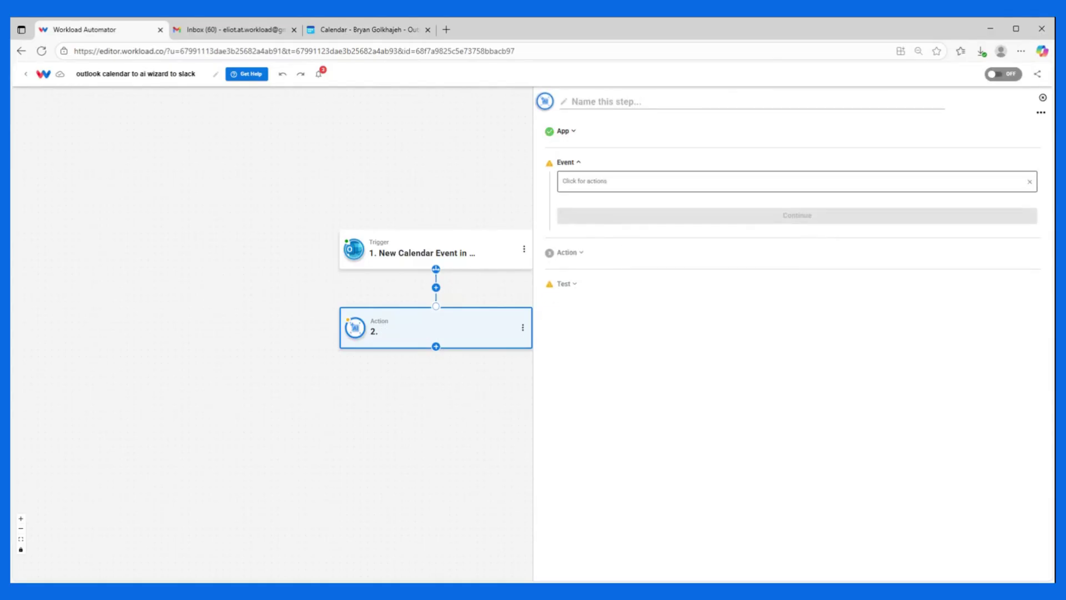
left_click(588, 230)
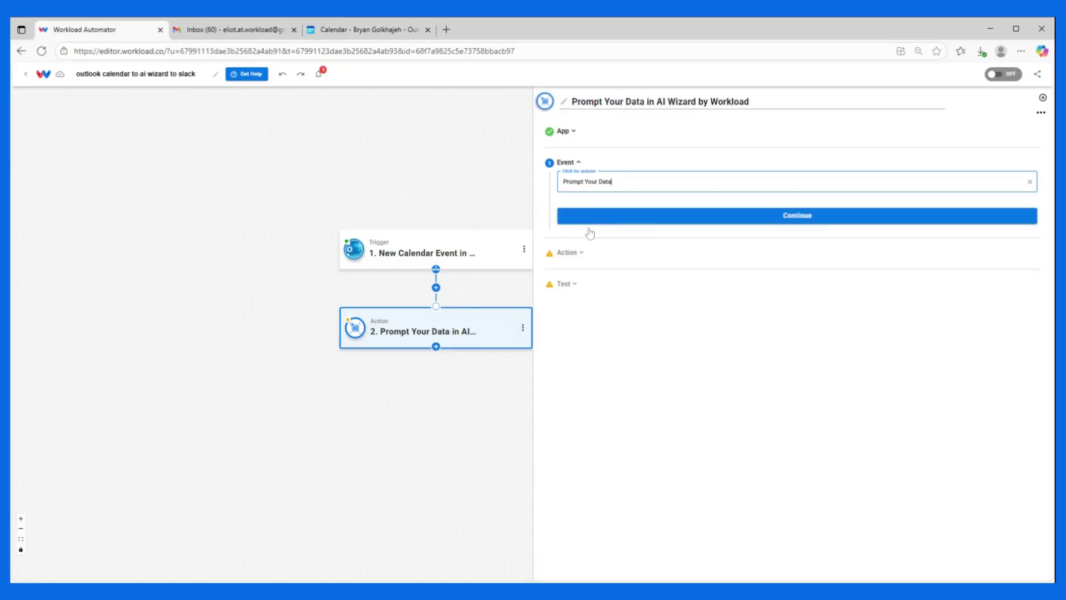
left_click(597, 217)
Map the calendar event's start, end and location objects into the AI Wizard's Input Data field.
left_click(600, 251)
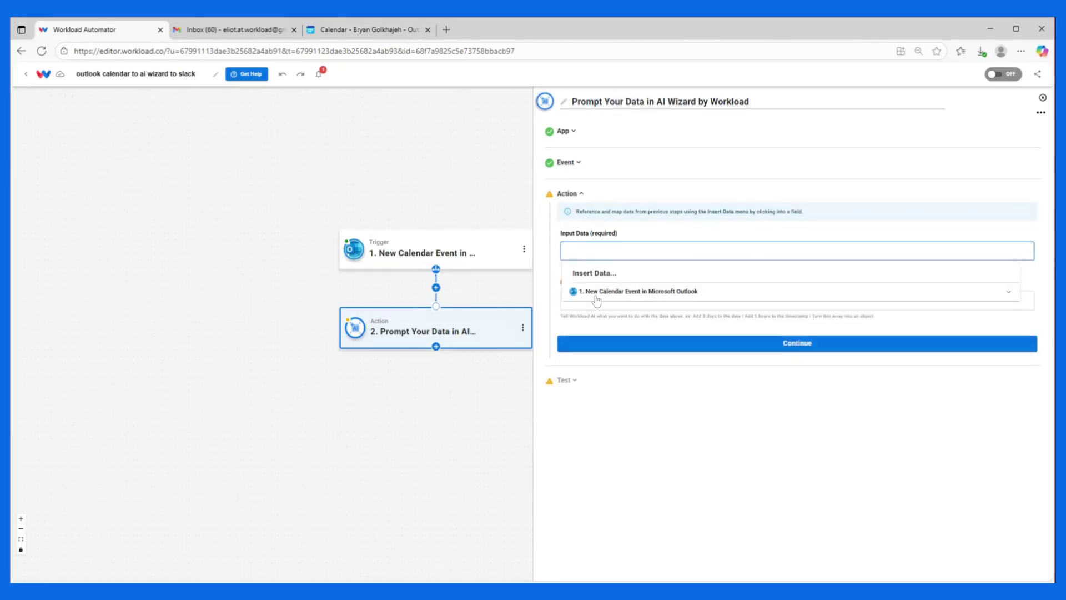
left_click(595, 300)
scroll(577, 330, "down", 1)
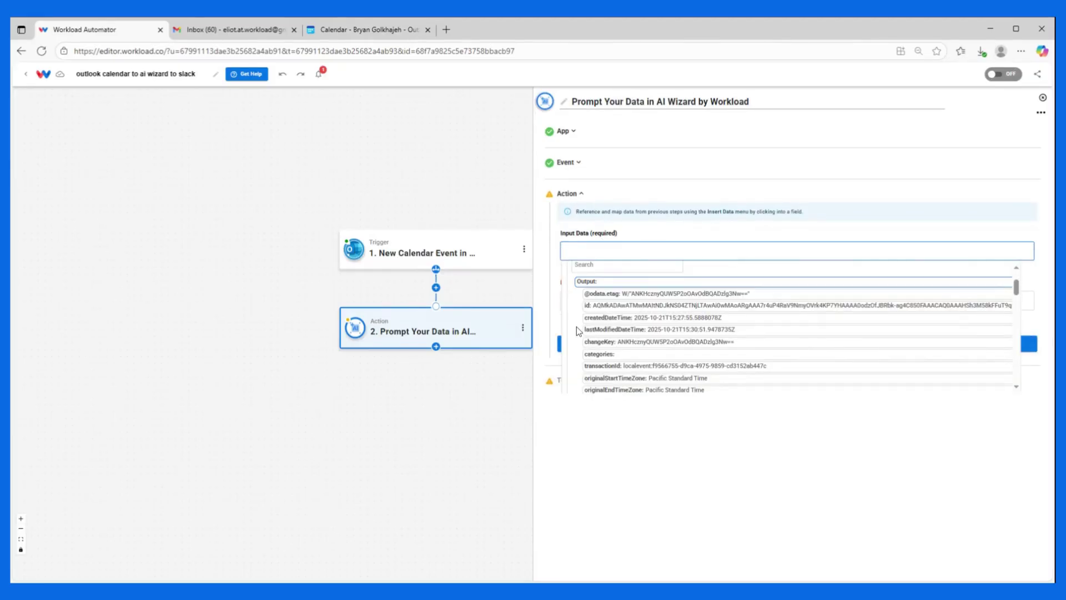
scroll(577, 327, "down", 5)
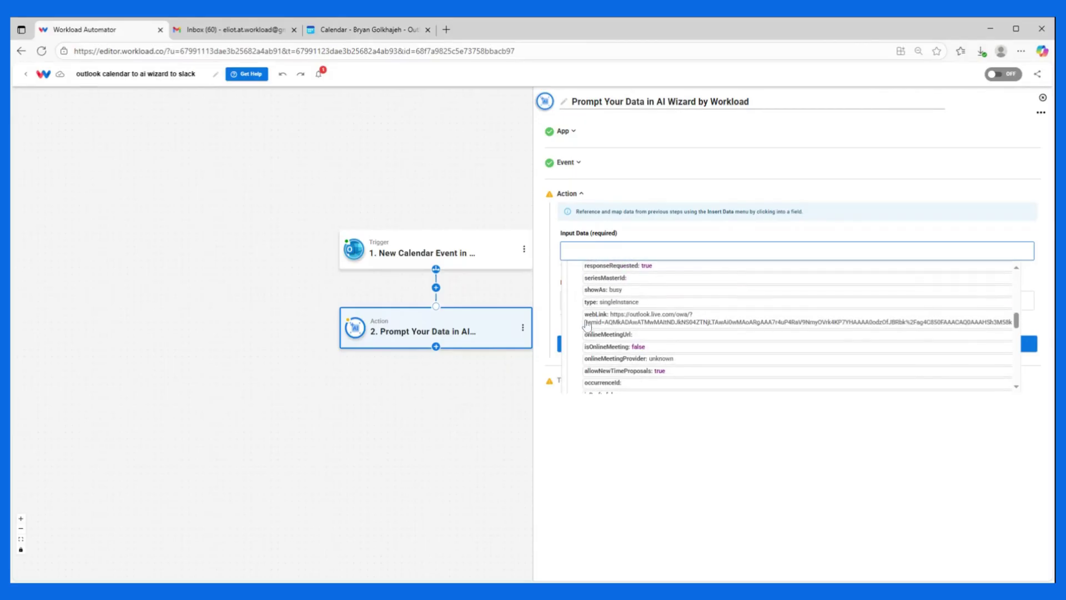
scroll(587, 325, "down", 4)
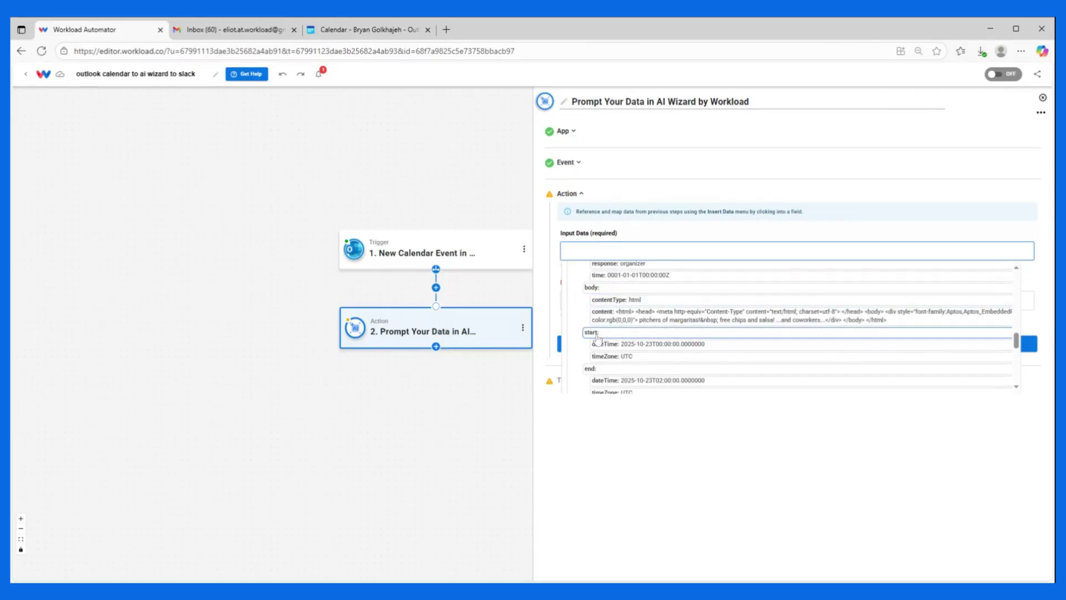
left_click(598, 334)
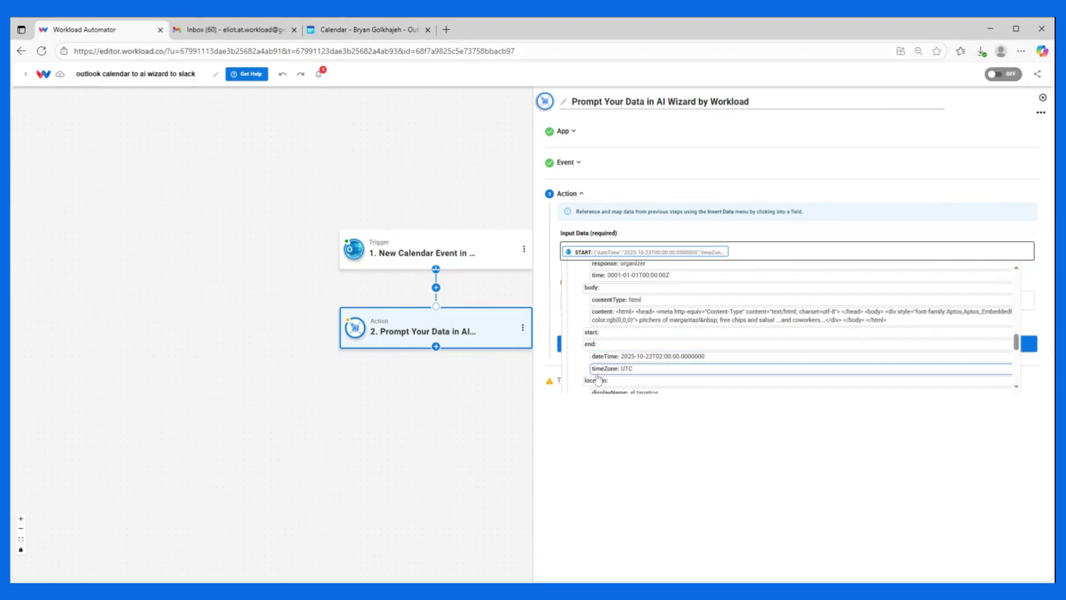
left_click(604, 347)
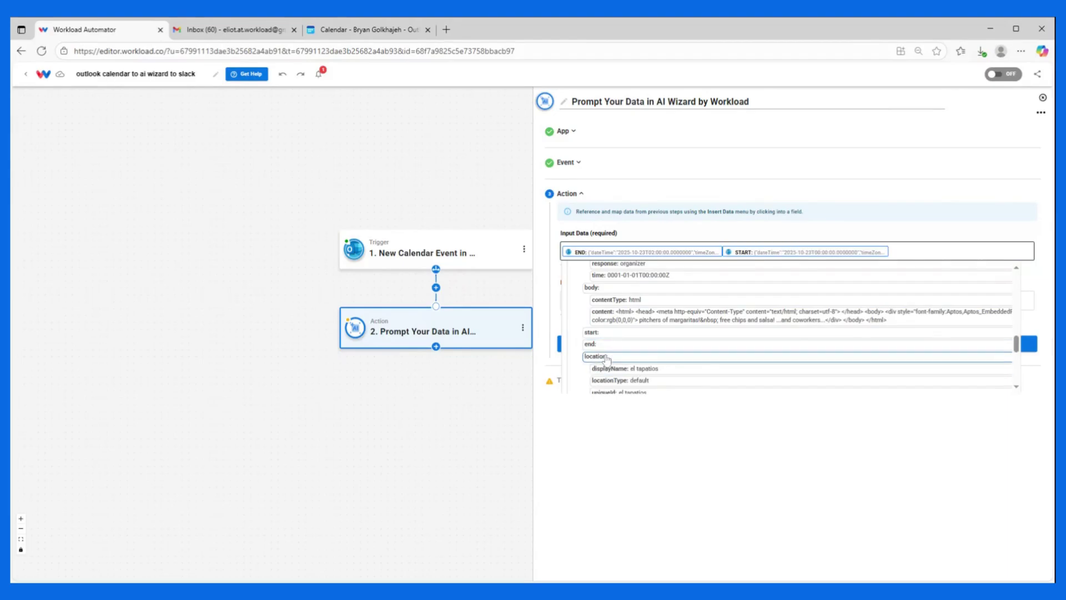
left_click(607, 358)
left_click(662, 233)
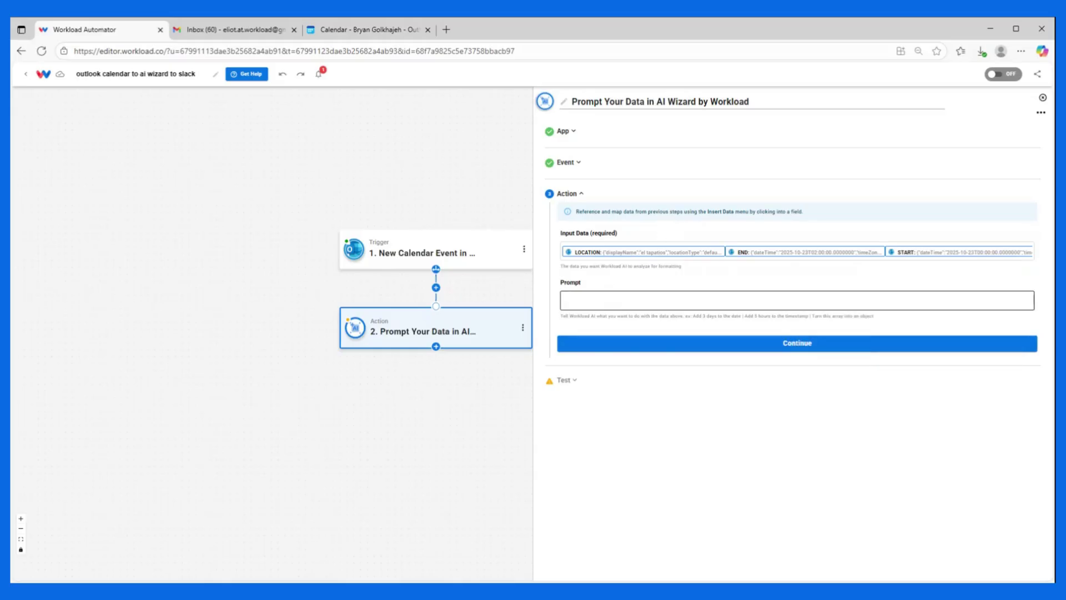
Paste a prompt to pull the start dateTime, end dateTime and location displayName into a separate flat response and convert the dateTimes.
left_click(667, 300)
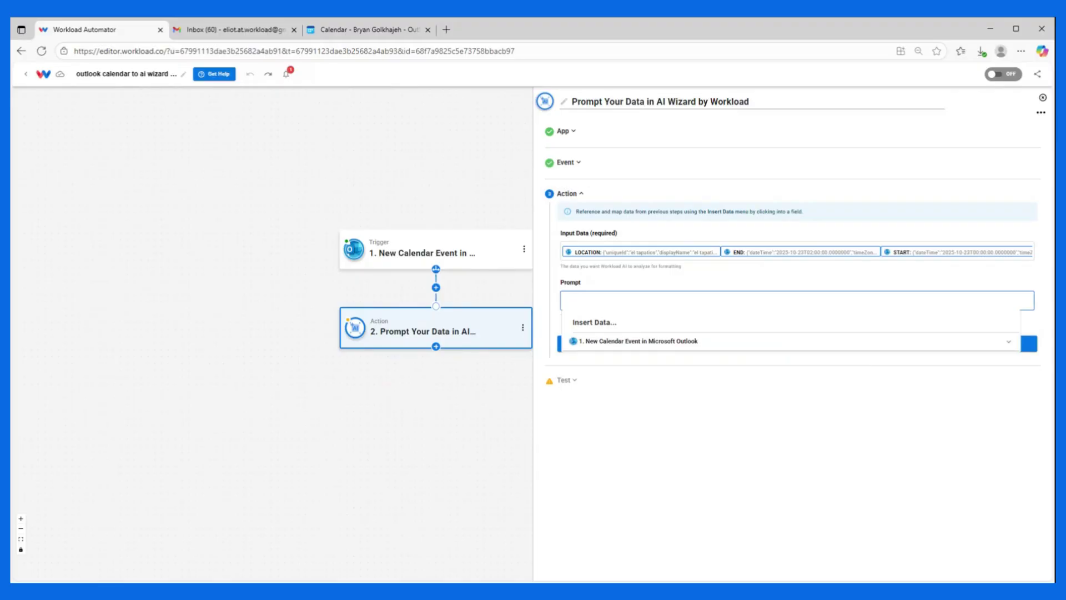
key("ctrl+v")
left_click_drag(569, 300, 527, 300)
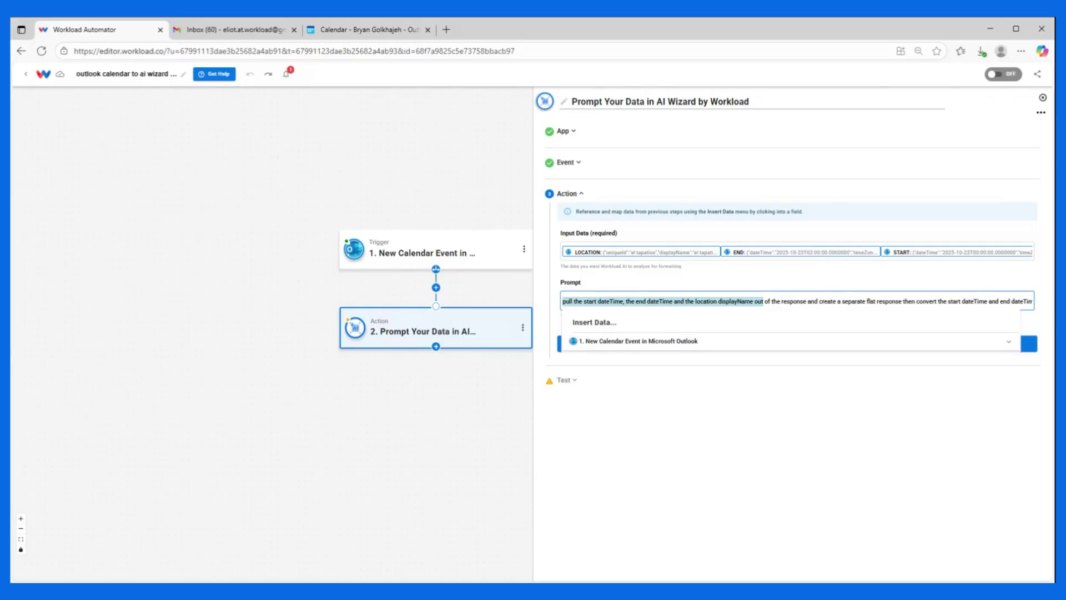
Review the AI Wizard prompt through to its MM/DD/YYYY HH:MMam/pm Pacific time zone format instruction.
left_click_drag(813, 301, 1041, 324)
left_click(917, 301)
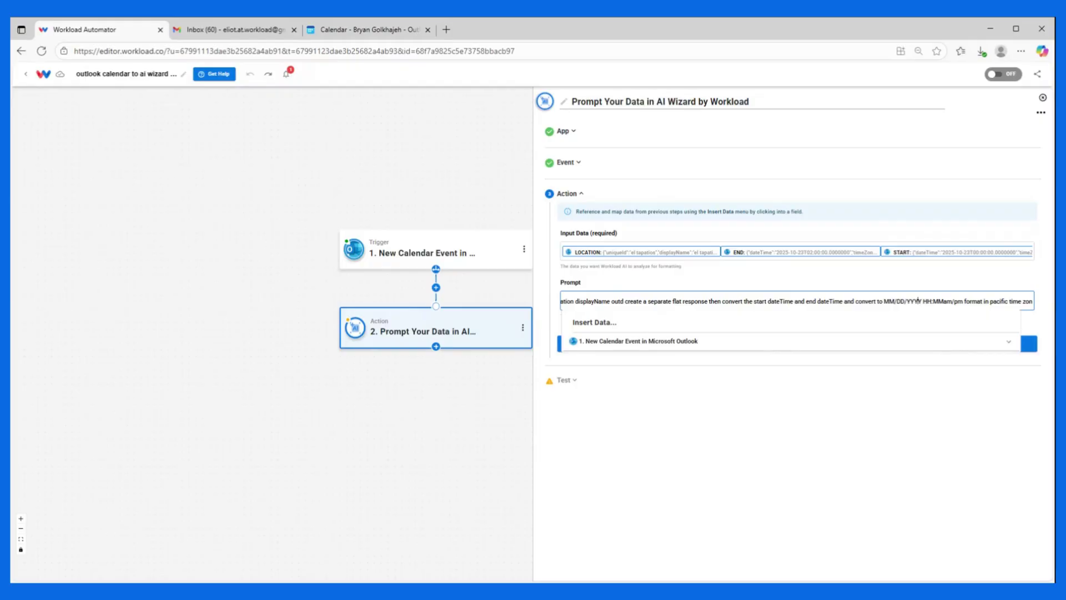
key("ctrl+a")
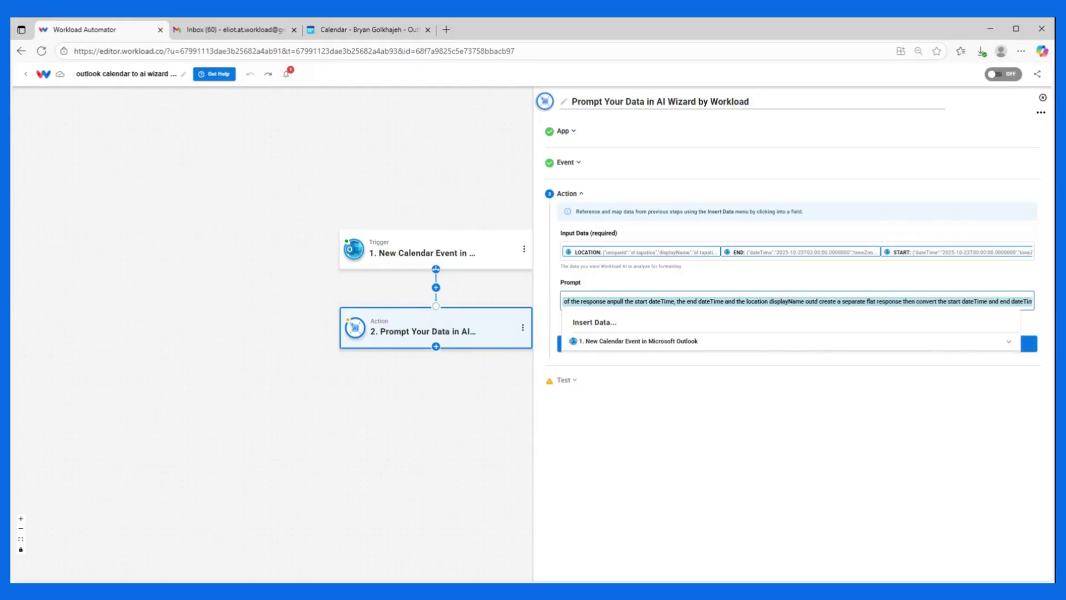
key("shift+End")
left_click(949, 280)
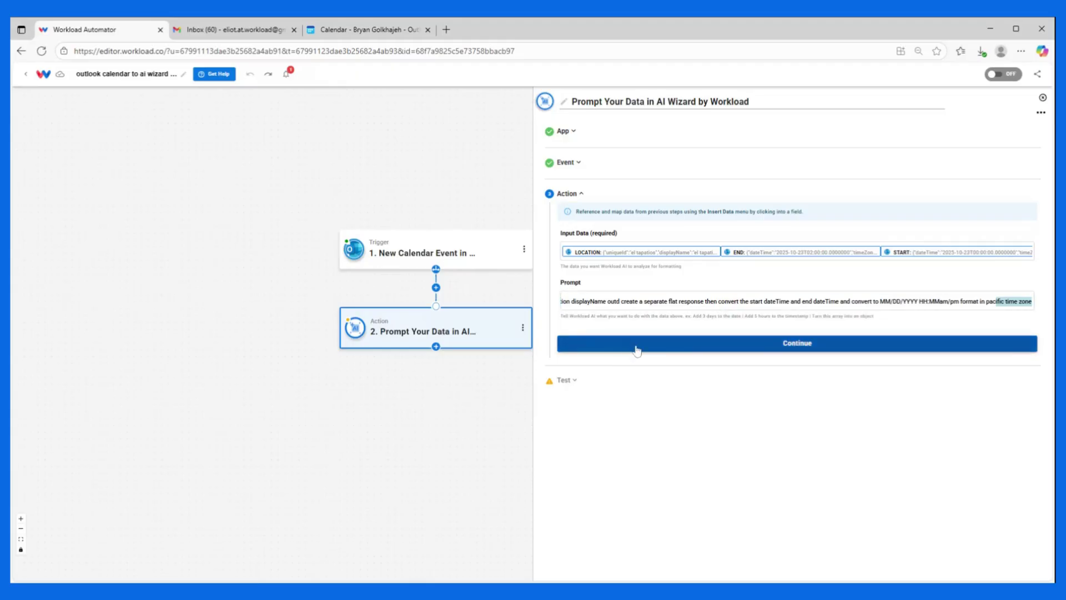
Run a test of the AI Wizard prompt action and finish that step.
left_click(637, 350)
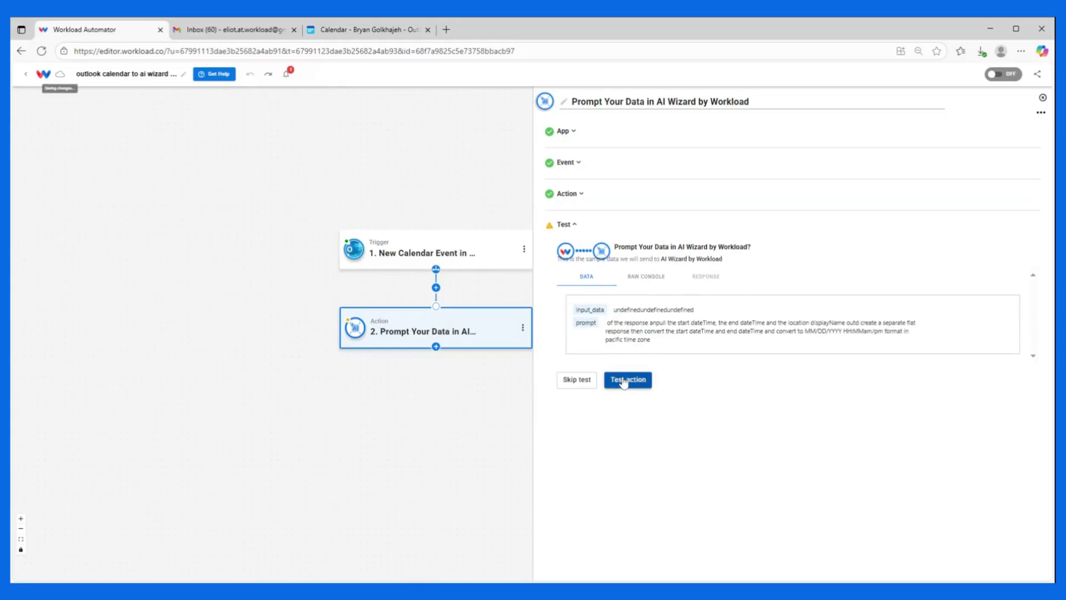
left_click(623, 381)
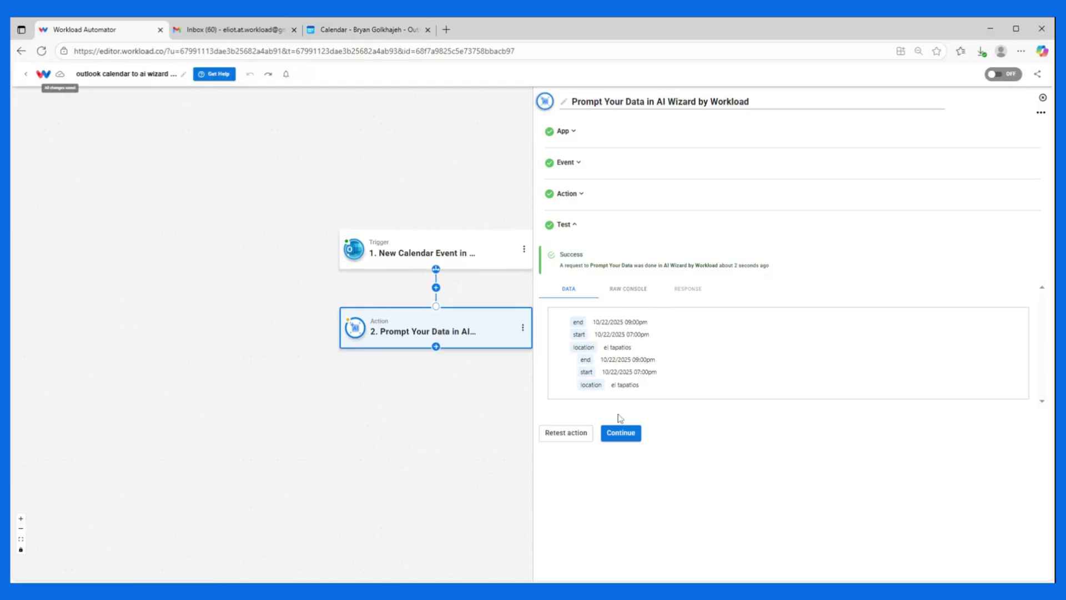
left_click(625, 435)
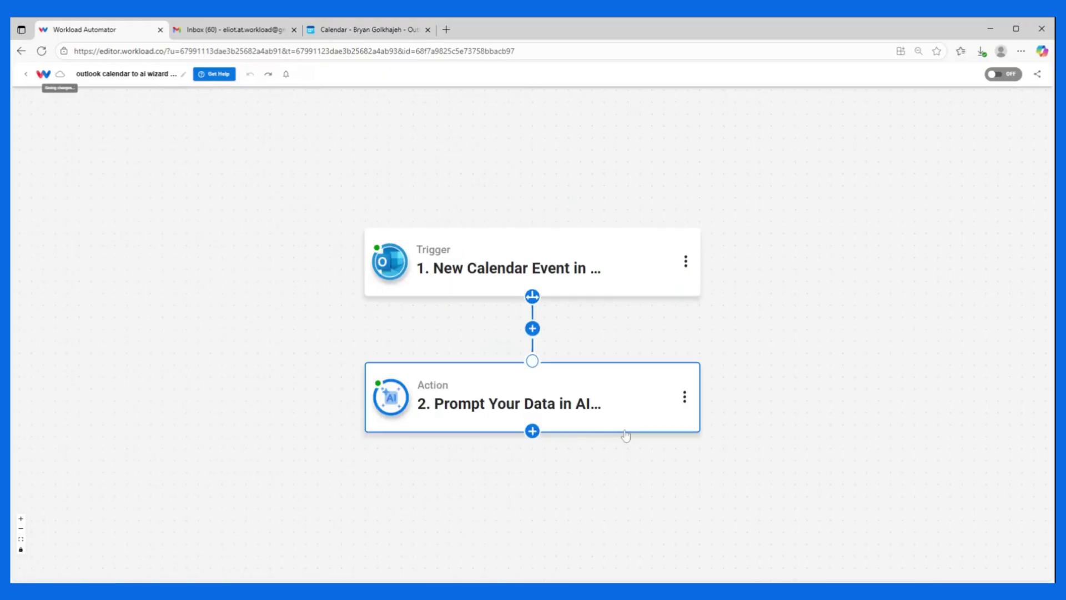
Add a third step after the AI Wizard that uses Slack with the Send Channel Message event.
left_click(531, 431)
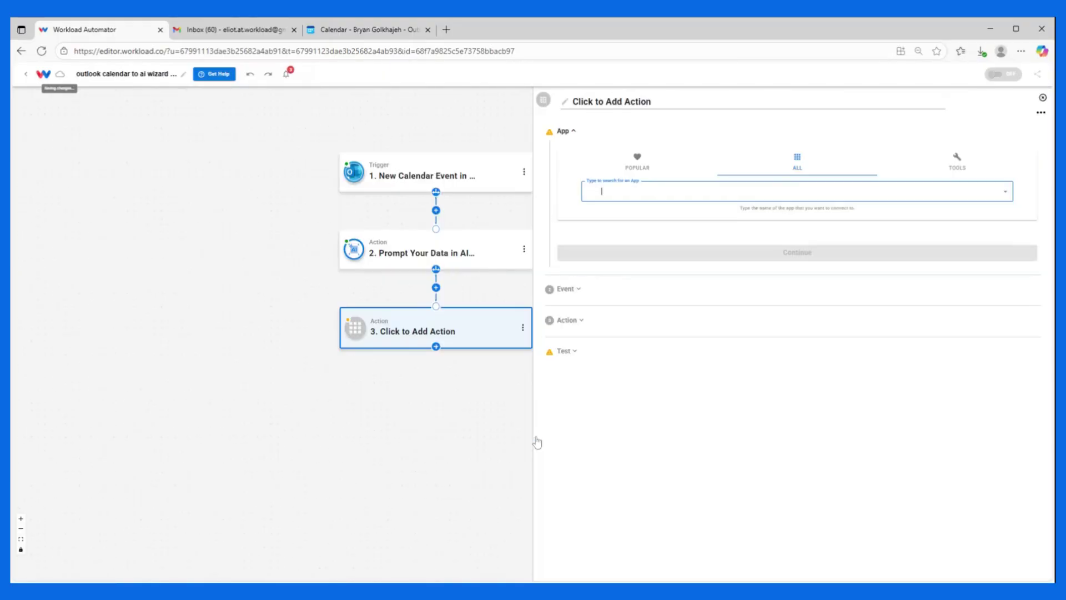
type("slack")
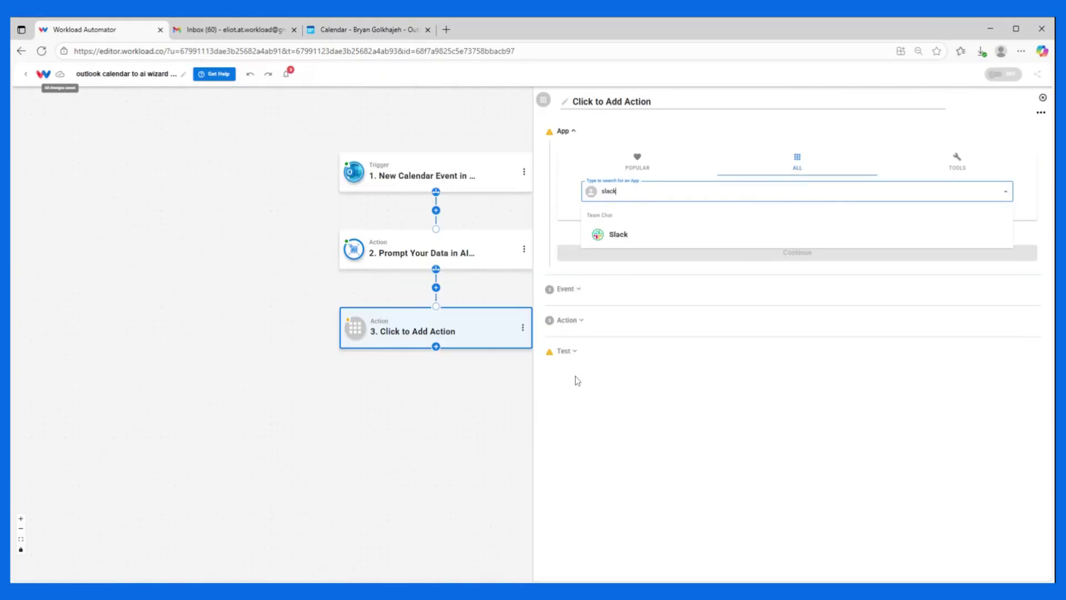
left_click(611, 236)
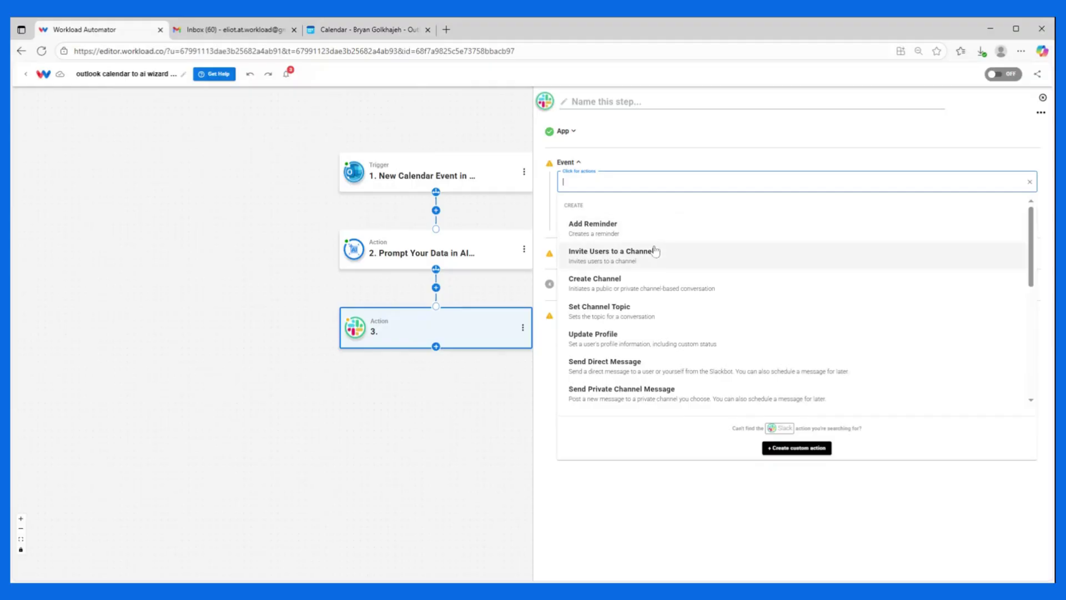
scroll(659, 267, "down", 5)
left_click(623, 400)
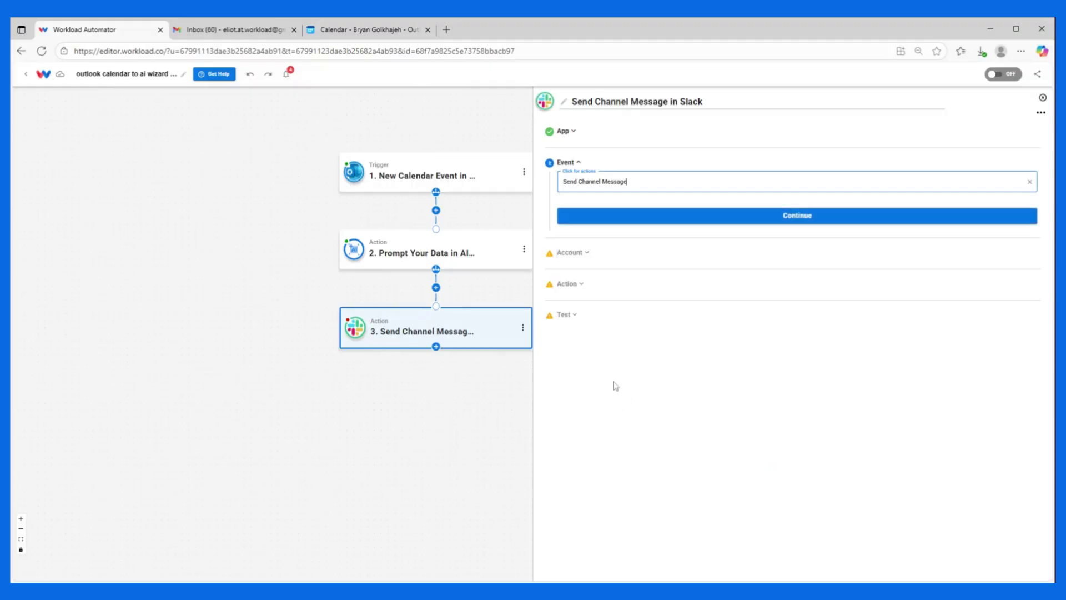
Accept the Slack - Workload account and choose the test channel for the message.
left_click(657, 217)
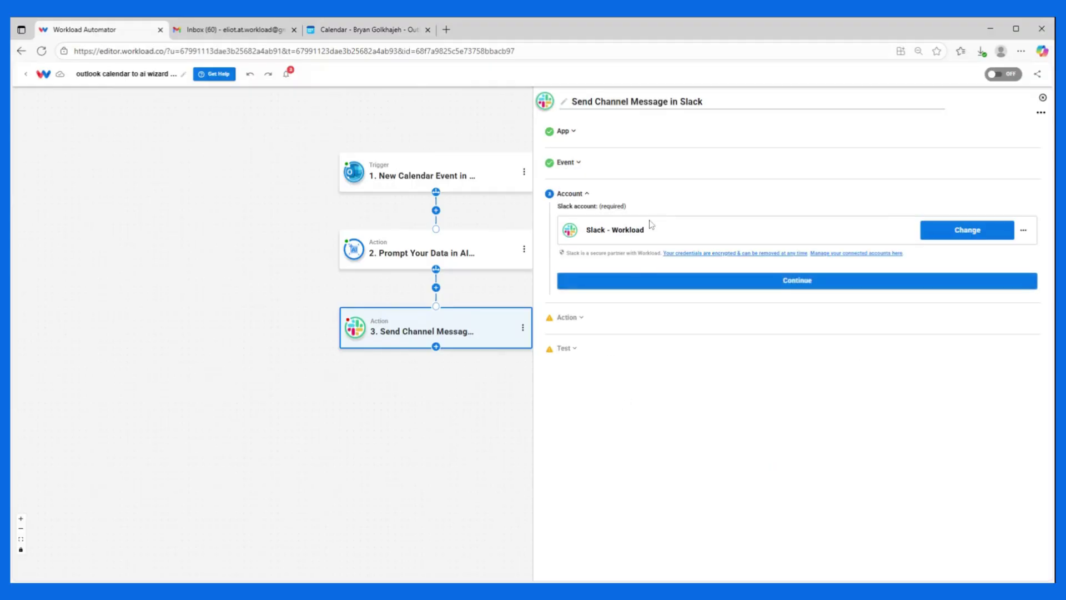
left_click(643, 282)
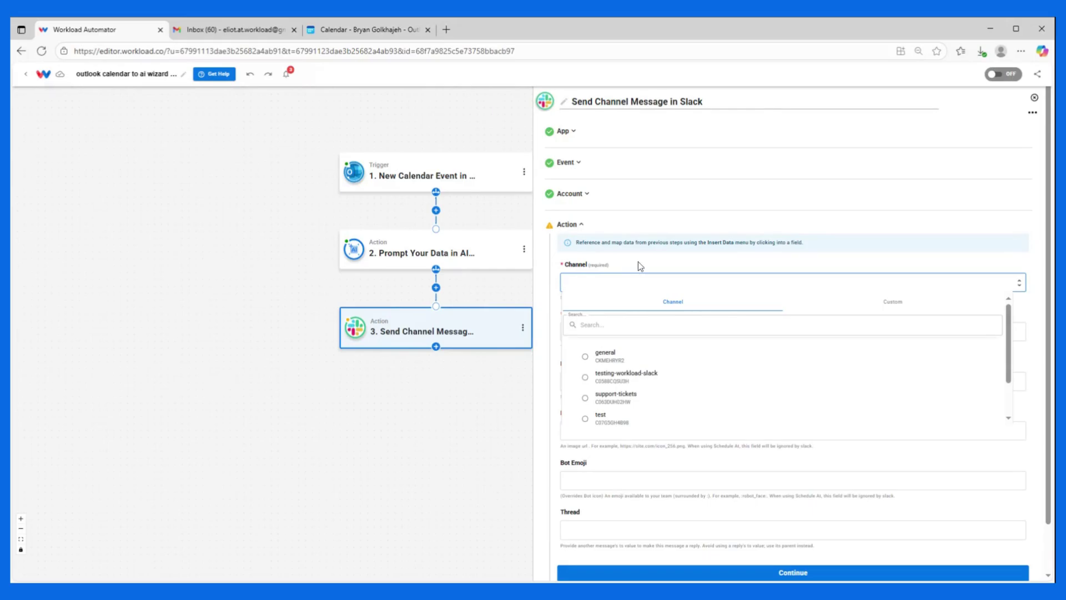
left_click(610, 421)
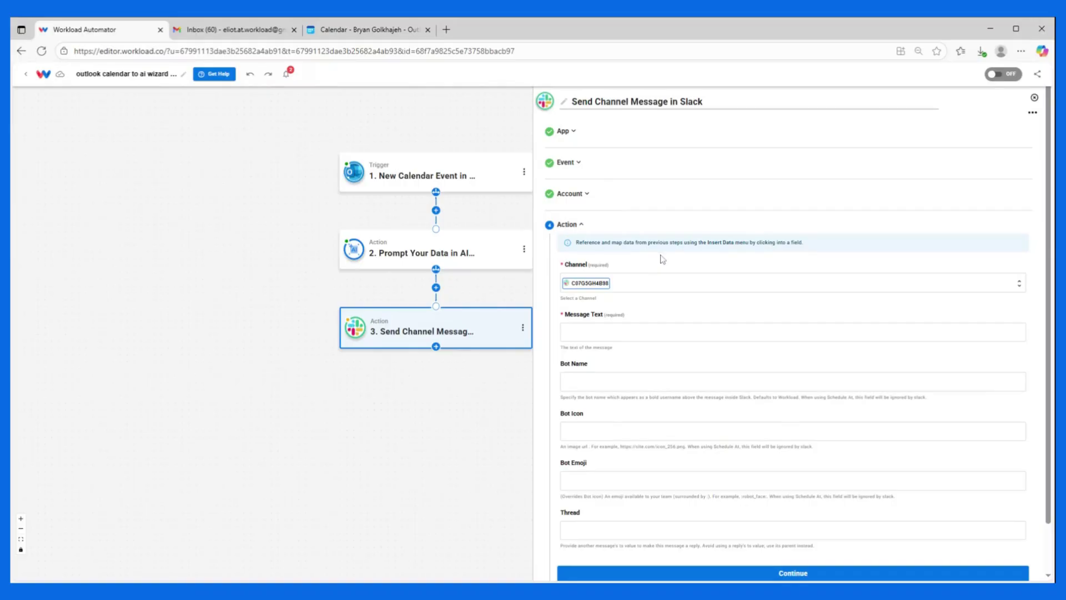
Insert the Outlook event's subject and bodyPreview on separate lines of the Slack Message Text.
left_click(628, 335)
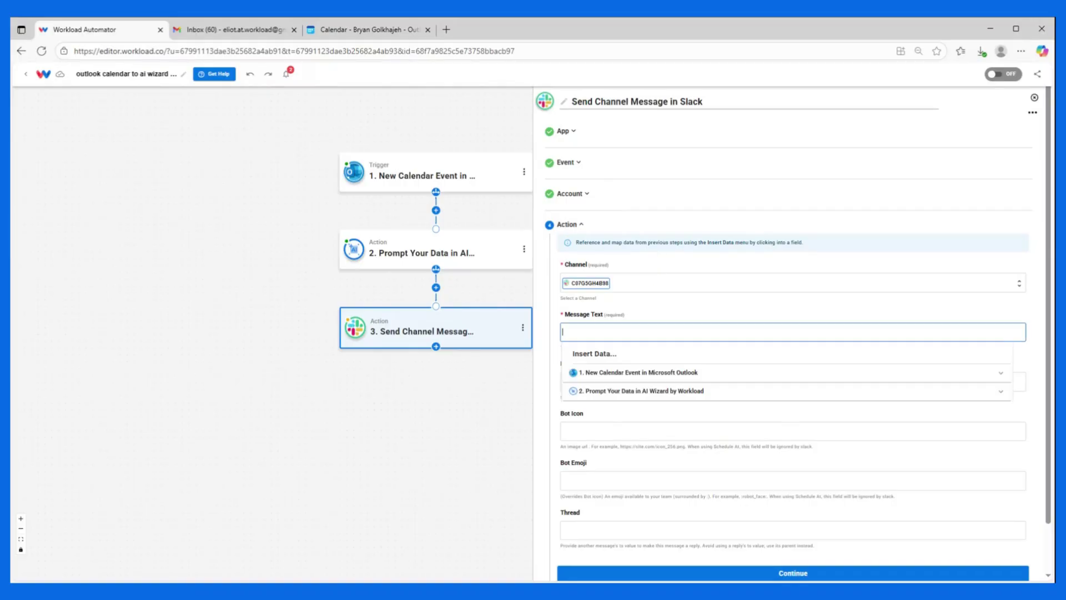
left_click(596, 371)
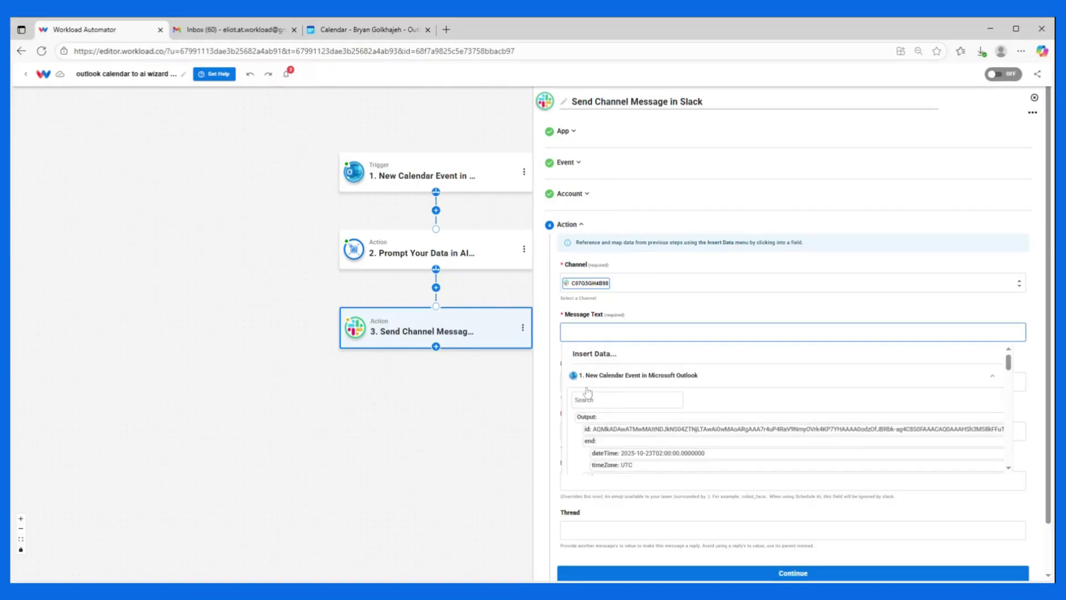
scroll(602, 419, "down", 10)
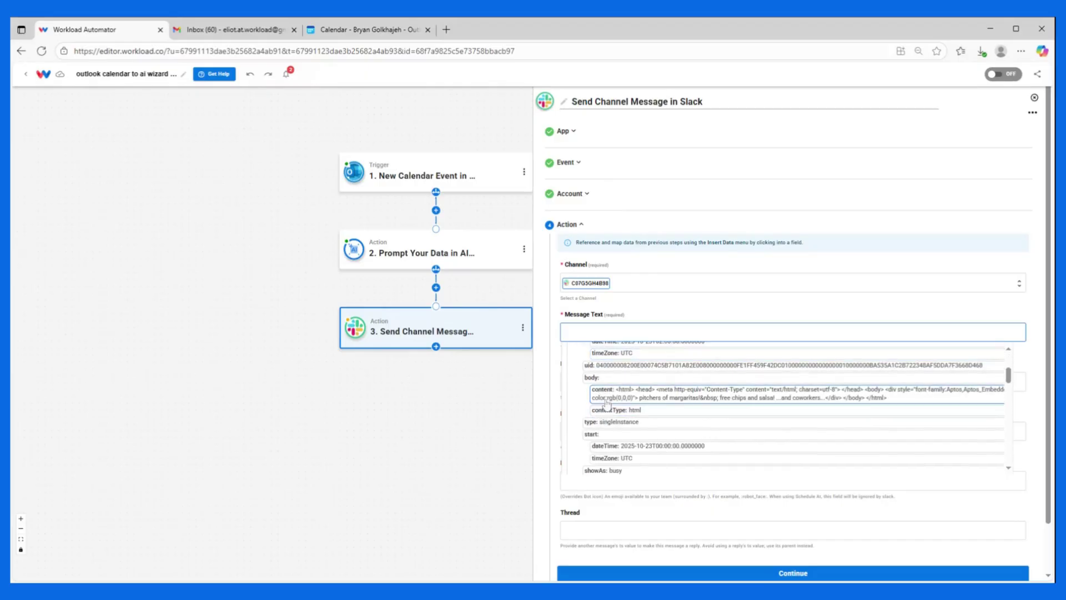
left_click(612, 393)
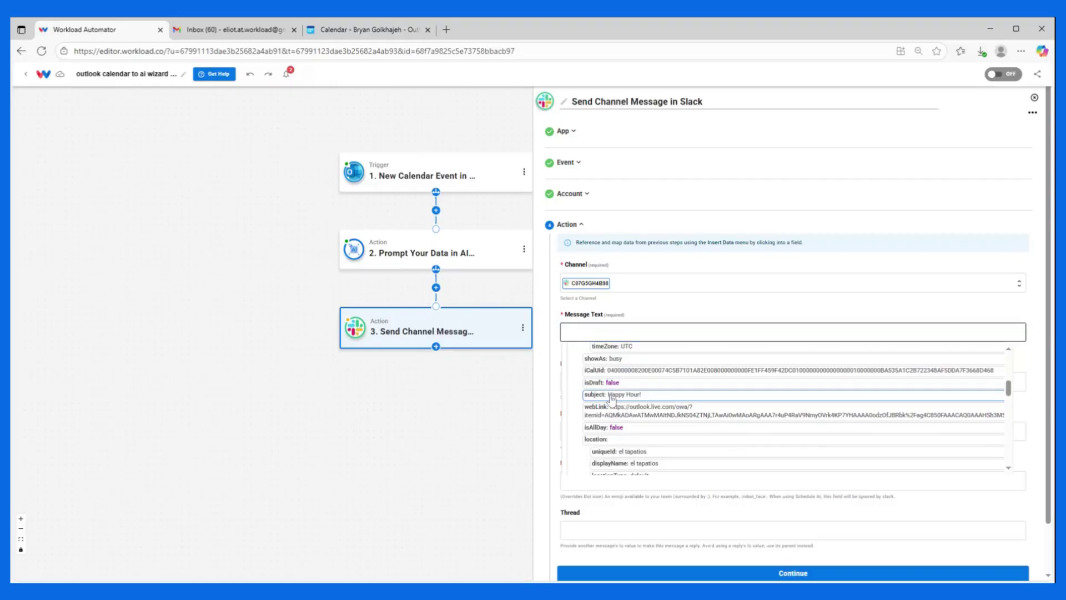
key("Return")
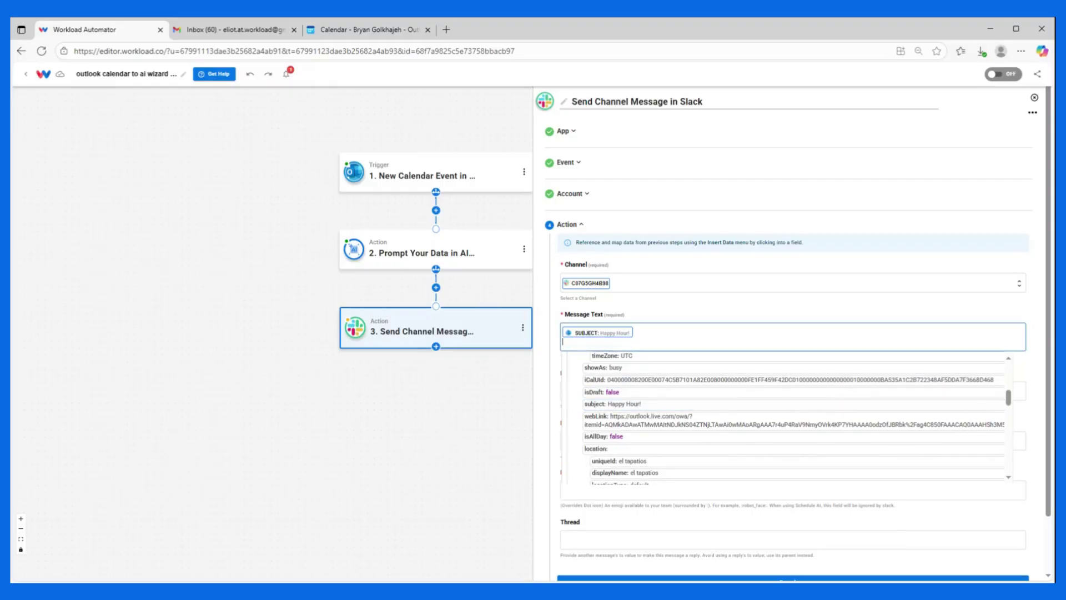
scroll(634, 430, "down", 3)
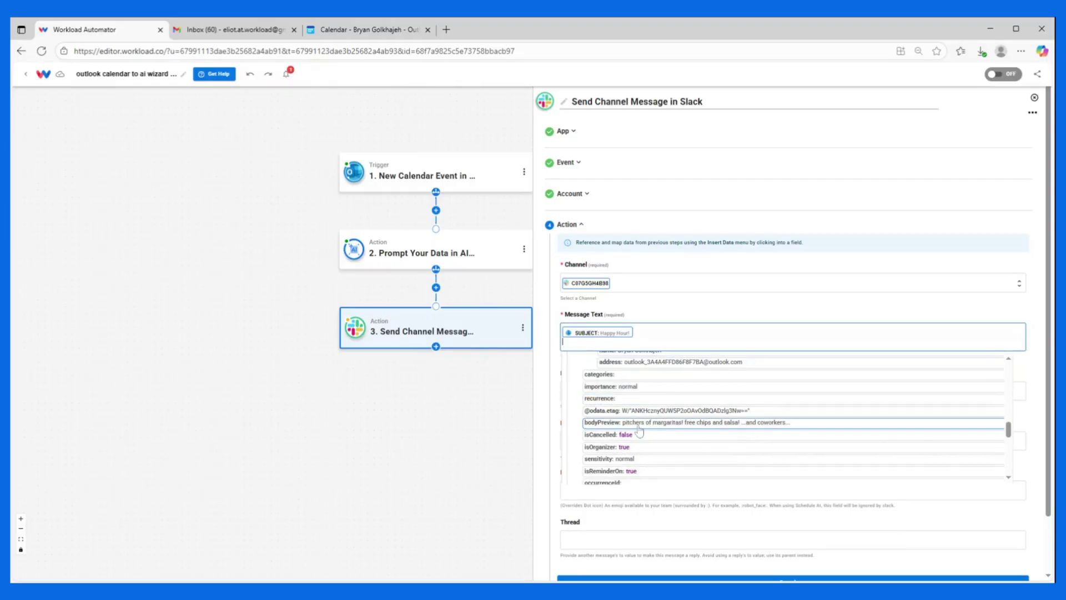
left_click(632, 424)
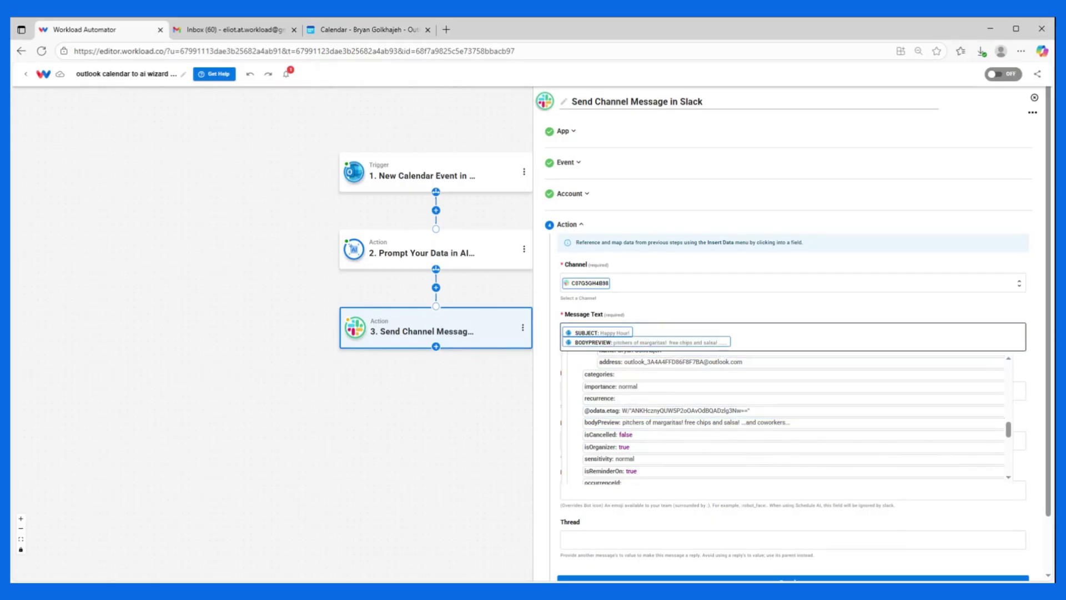
Add a "location:" line to the message text, filled with the location from the AI Wizard's events_1 response.
key("Return")
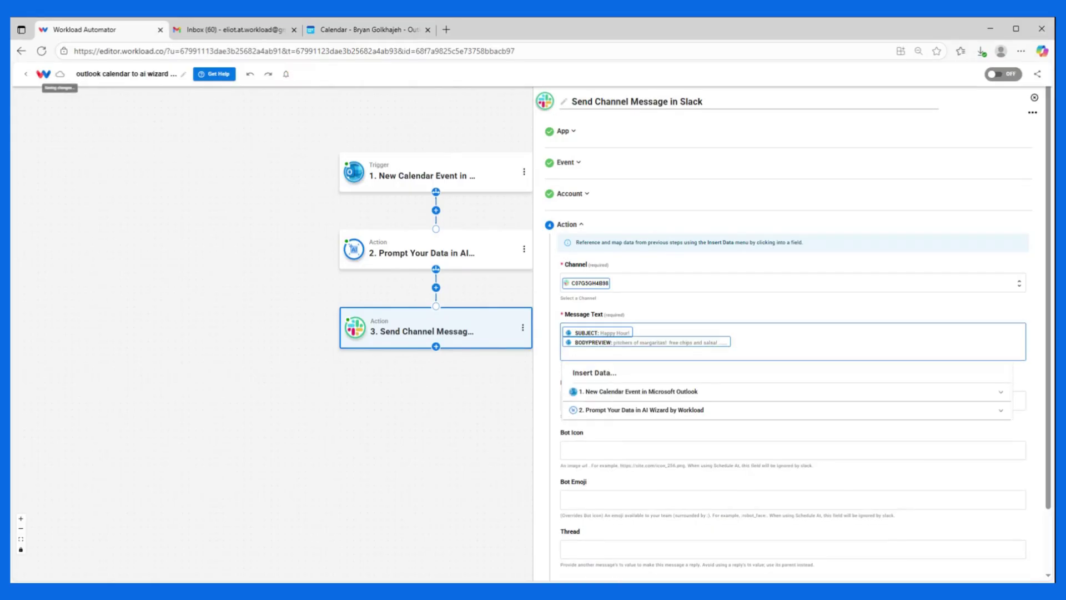
type("location:")
left_click(610, 414)
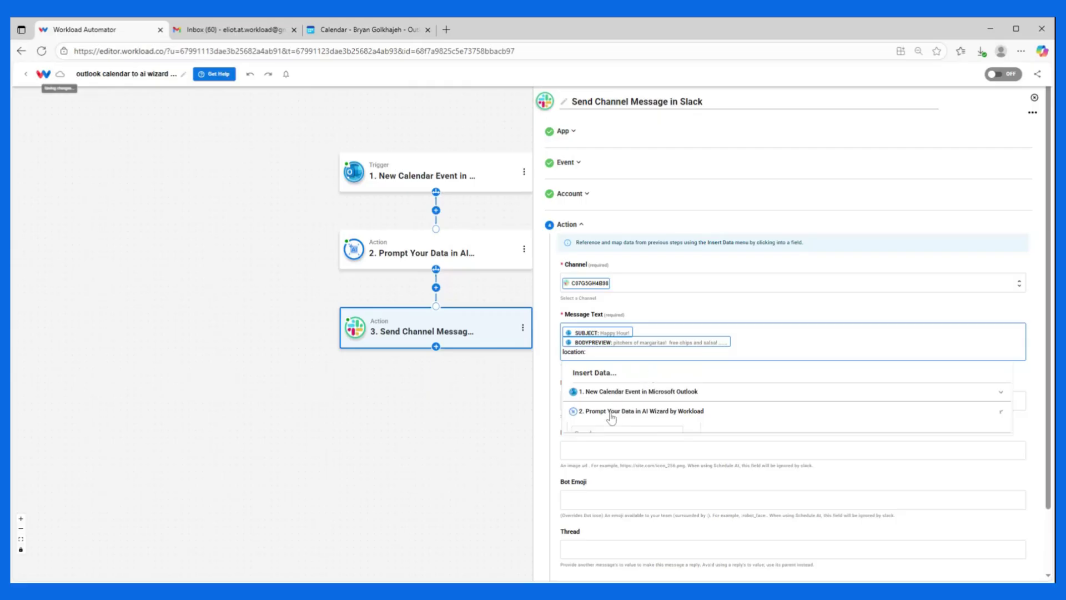
scroll(609, 458, "down", 4)
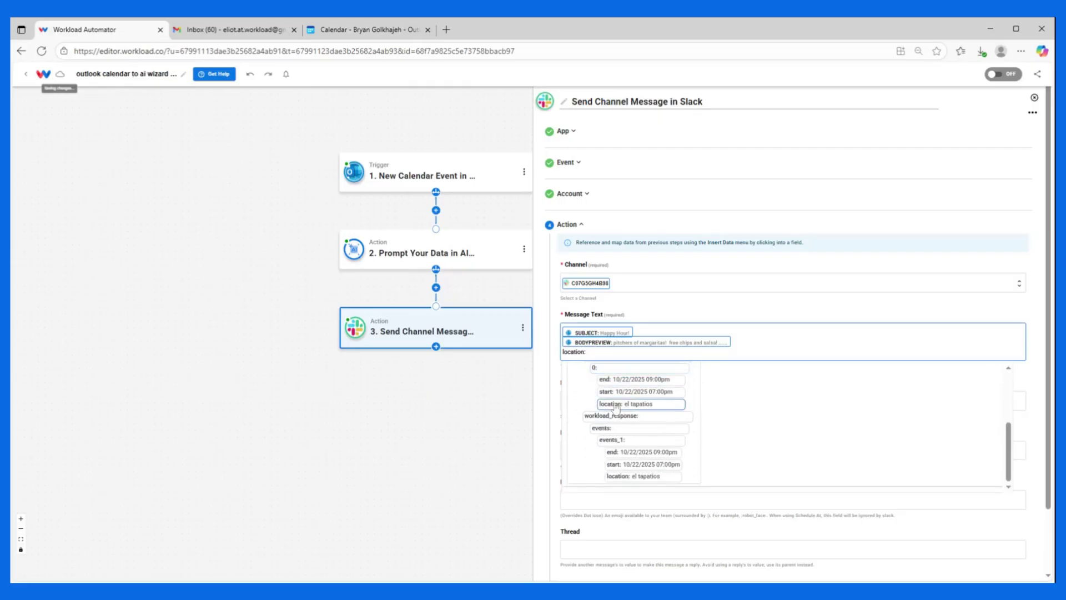
scroll(601, 398, "down", 2)
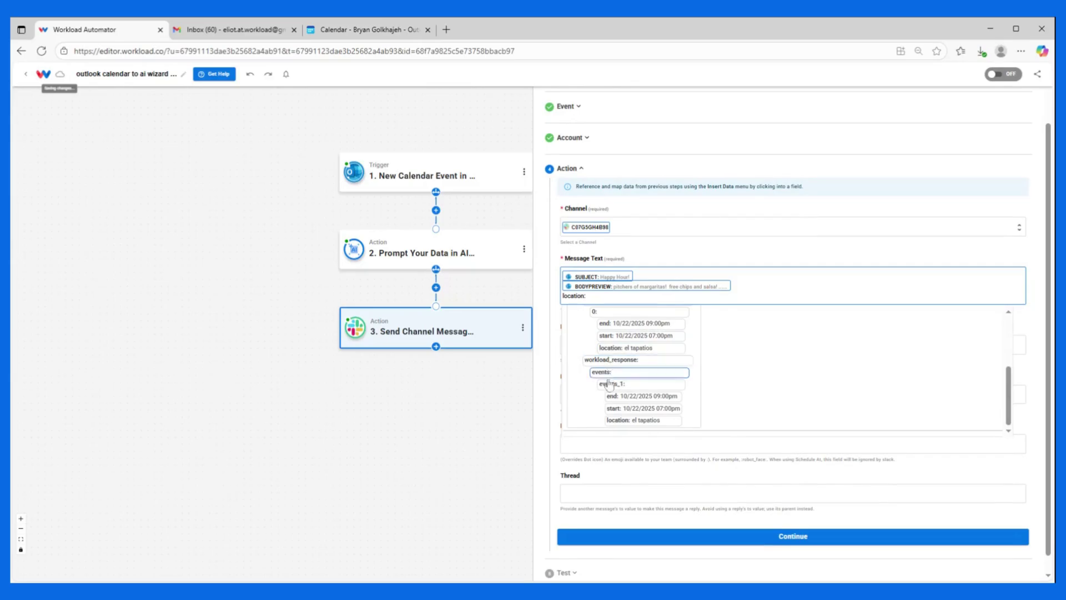
left_click(619, 421)
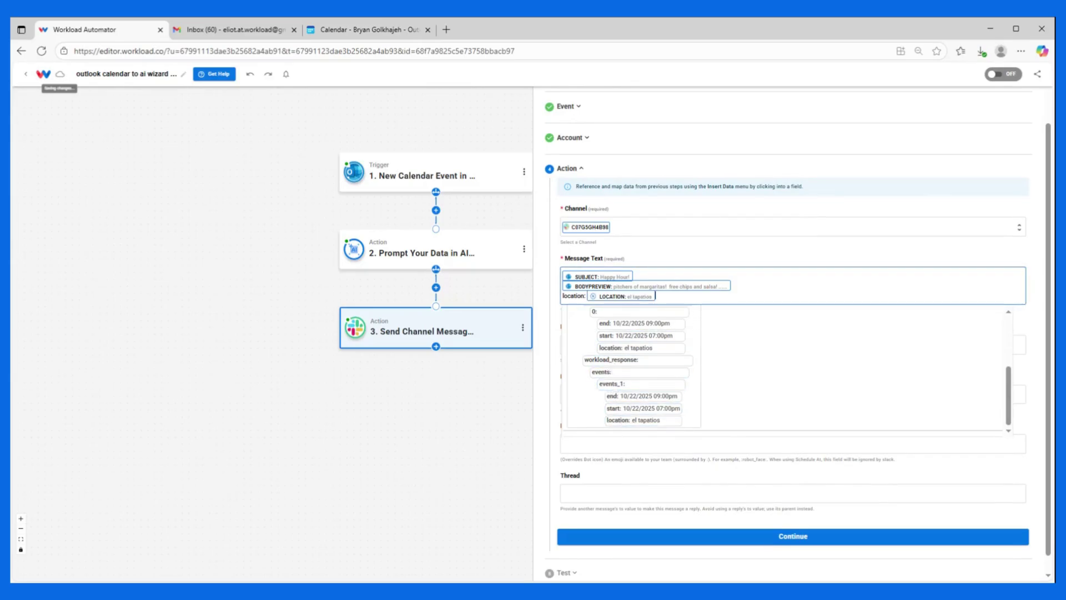
Add a line with the AI Wizard's events_1 start and end values separated by a hyphen.
key("Return")
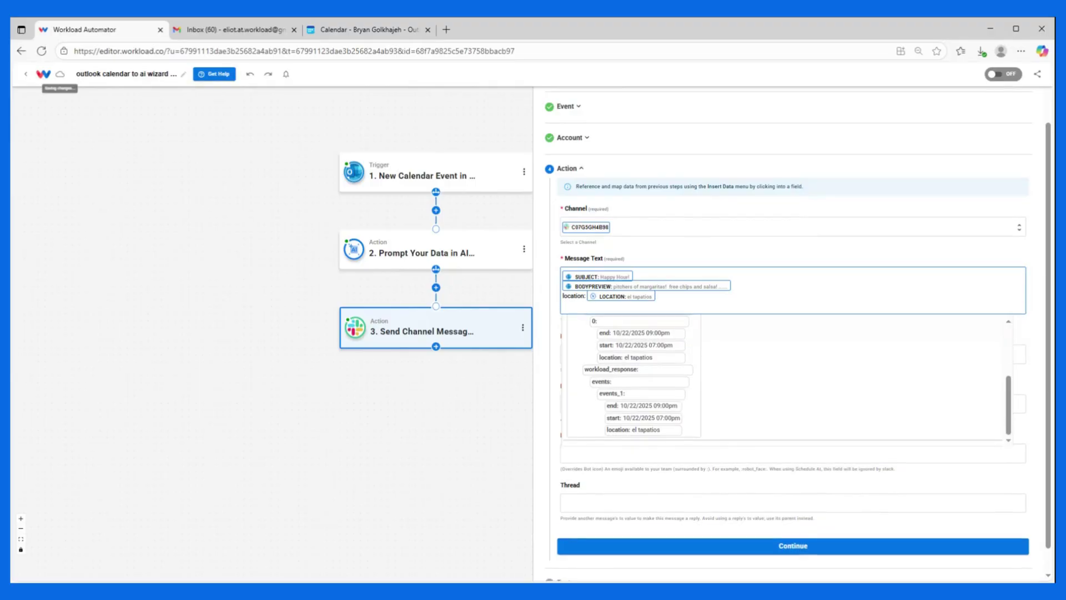
left_click(643, 417)
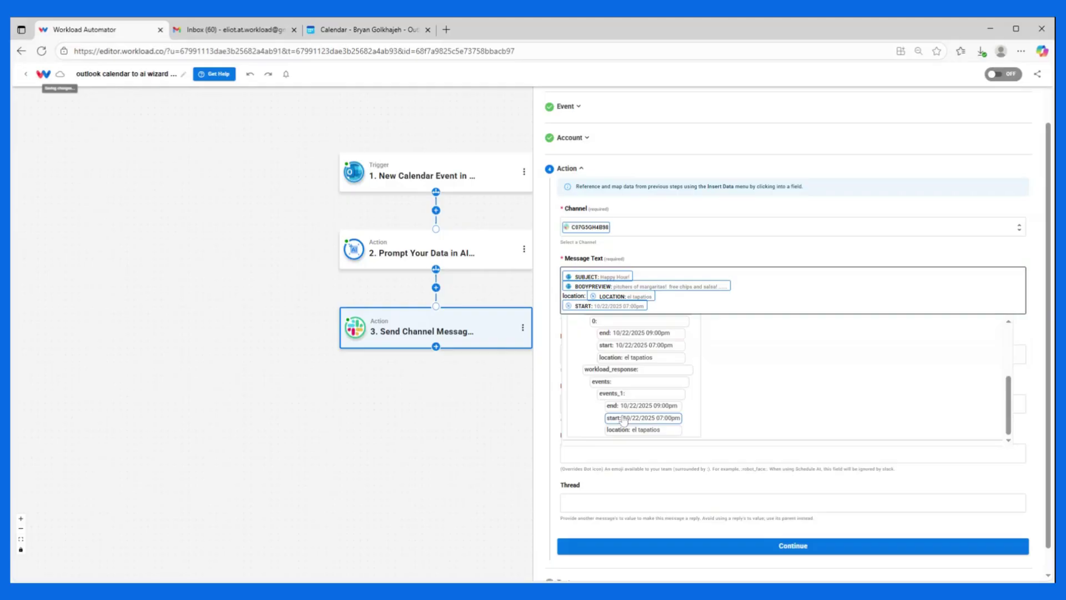
type("-")
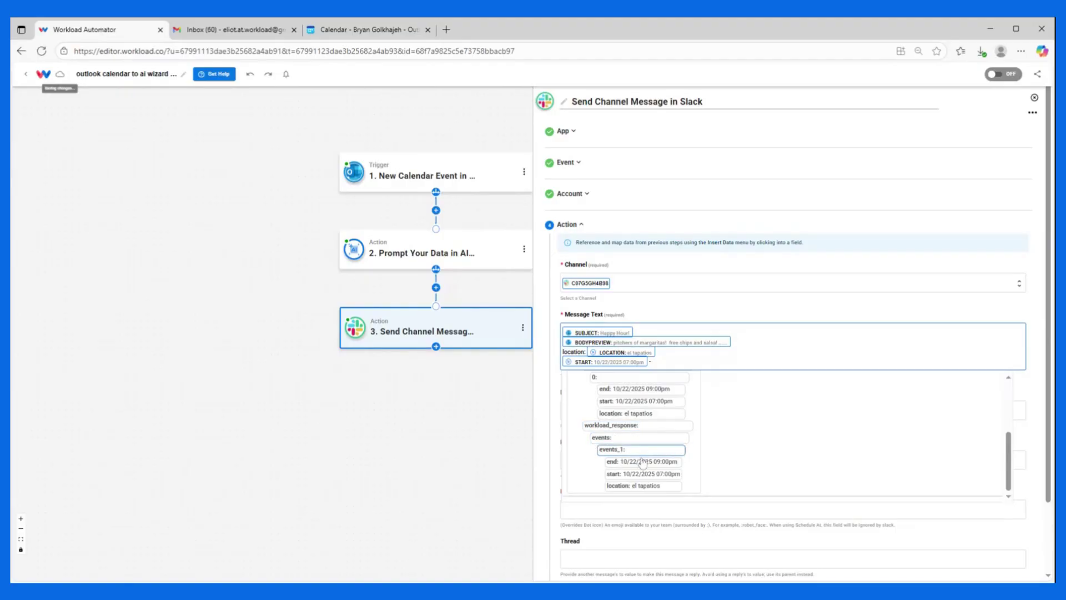
left_click(643, 462)
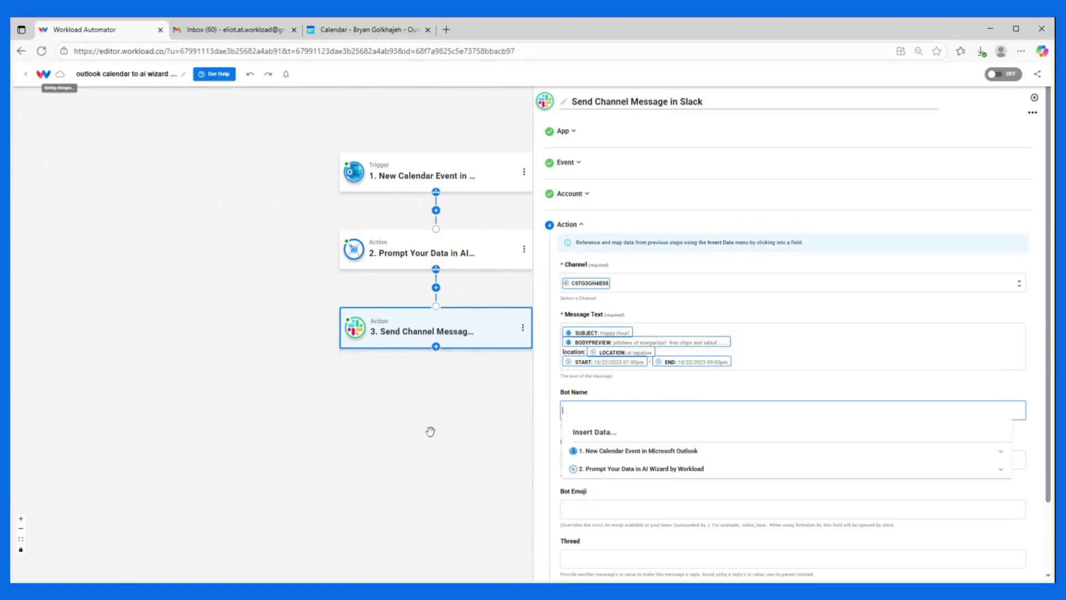
Set the bot name to Outlook Calendar Event and test the Slack message action.
type("Outlook Calendar Event")
left_click(642, 391)
scroll(626, 389, "down", 2)
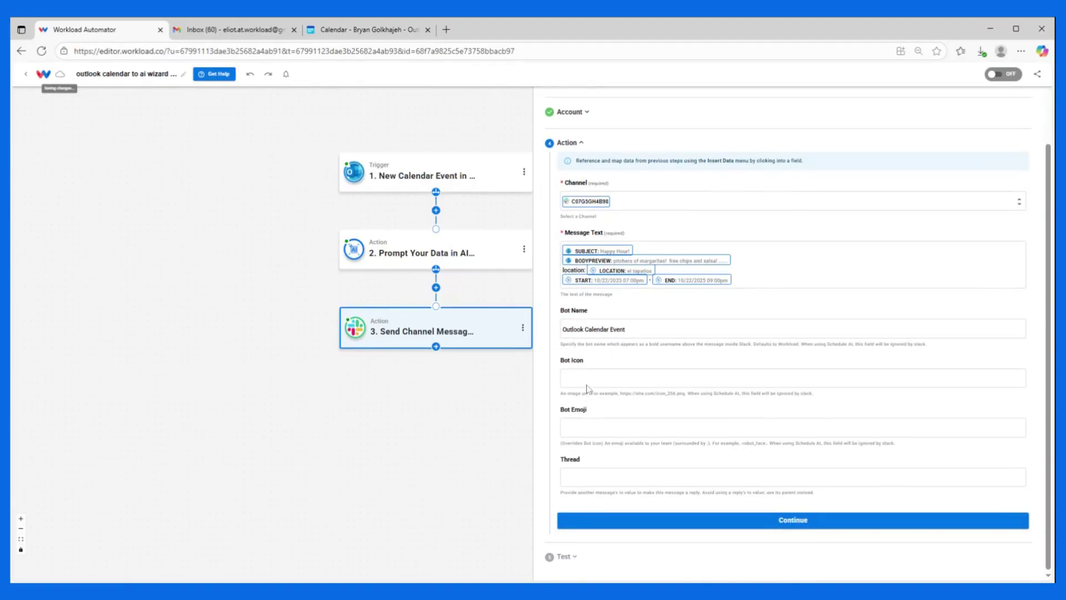
left_click(758, 521)
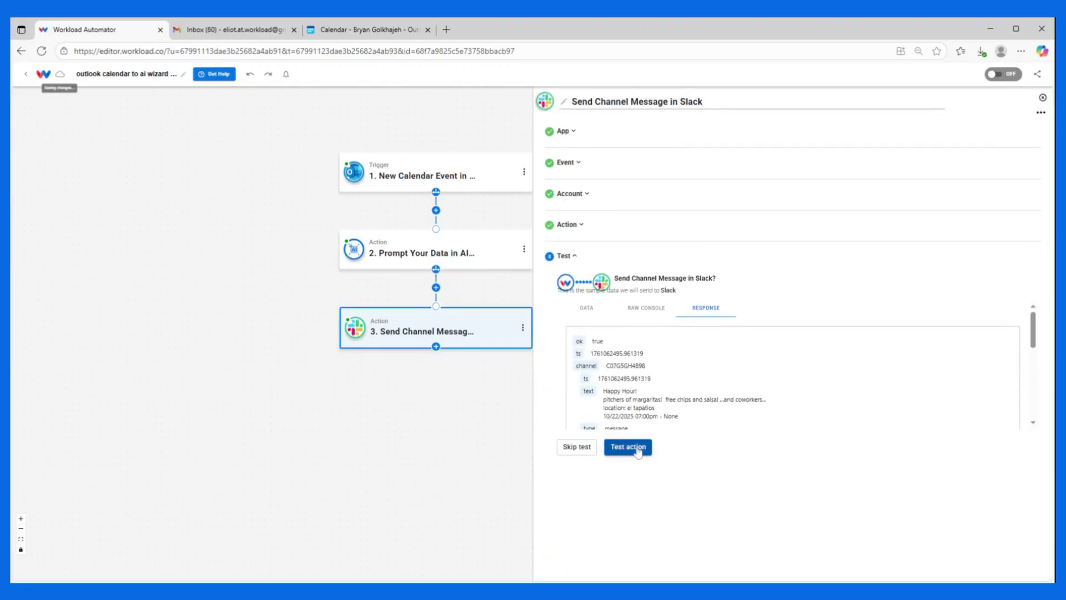
left_click(637, 449)
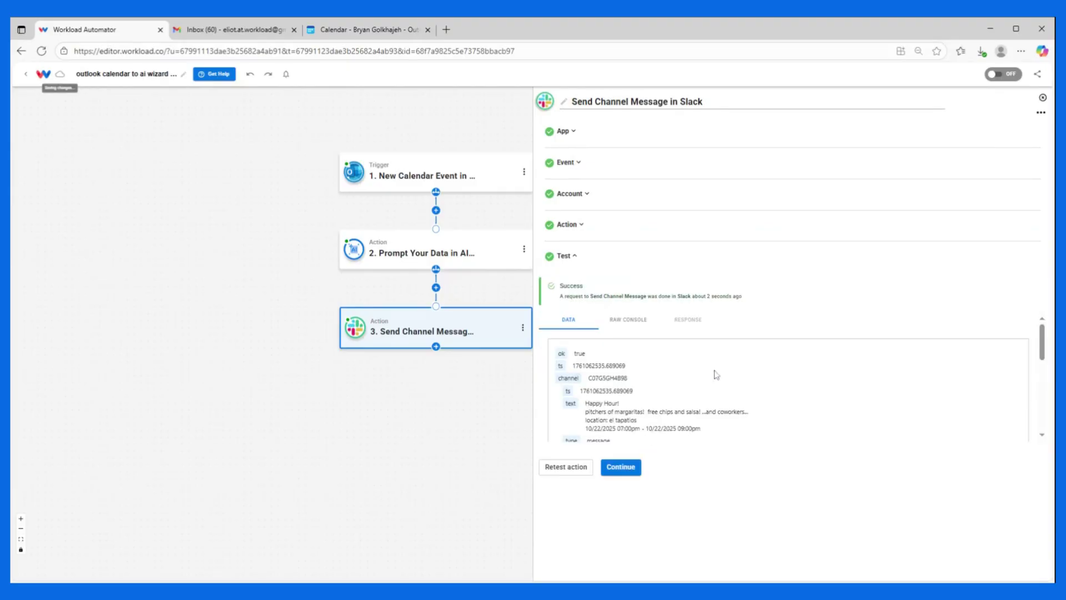
scroll(628, 384, "down", 2)
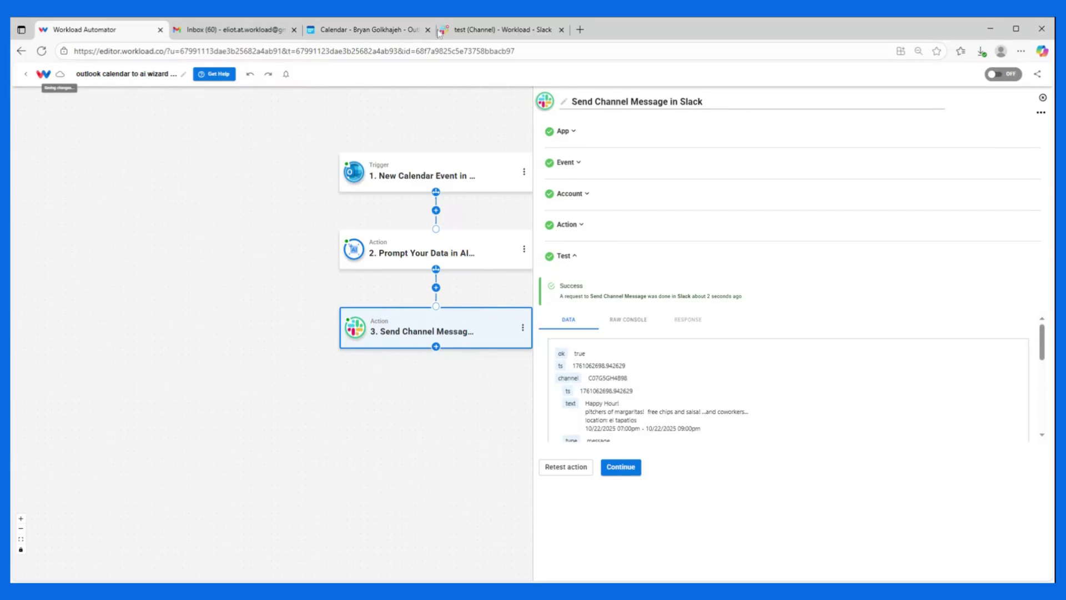
Switch to Slack and check the posted test message and its sender in the test channel.
left_click(486, 31)
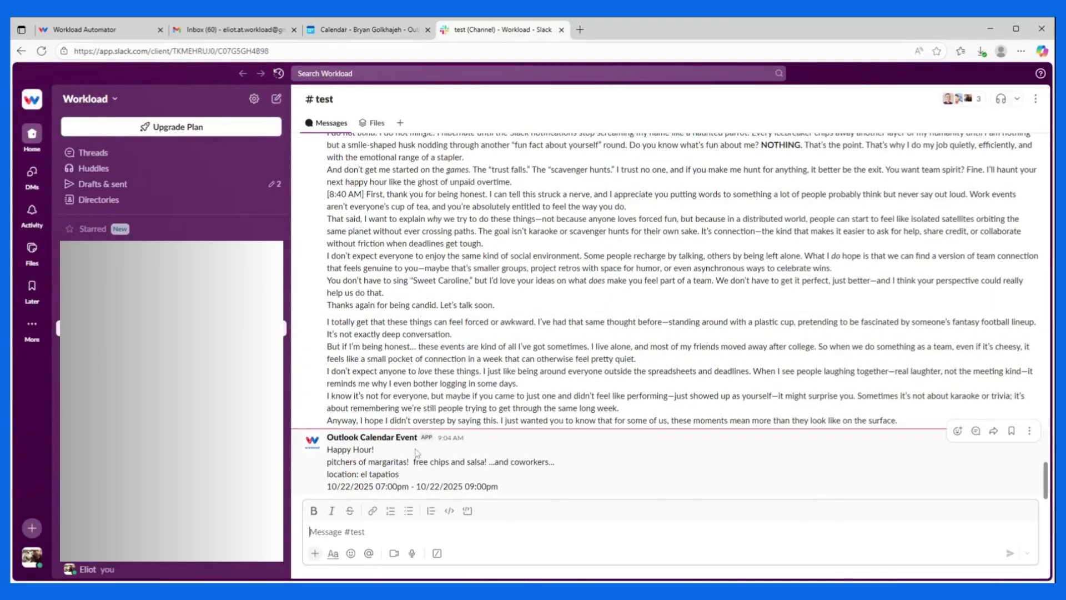
left_click(387, 441)
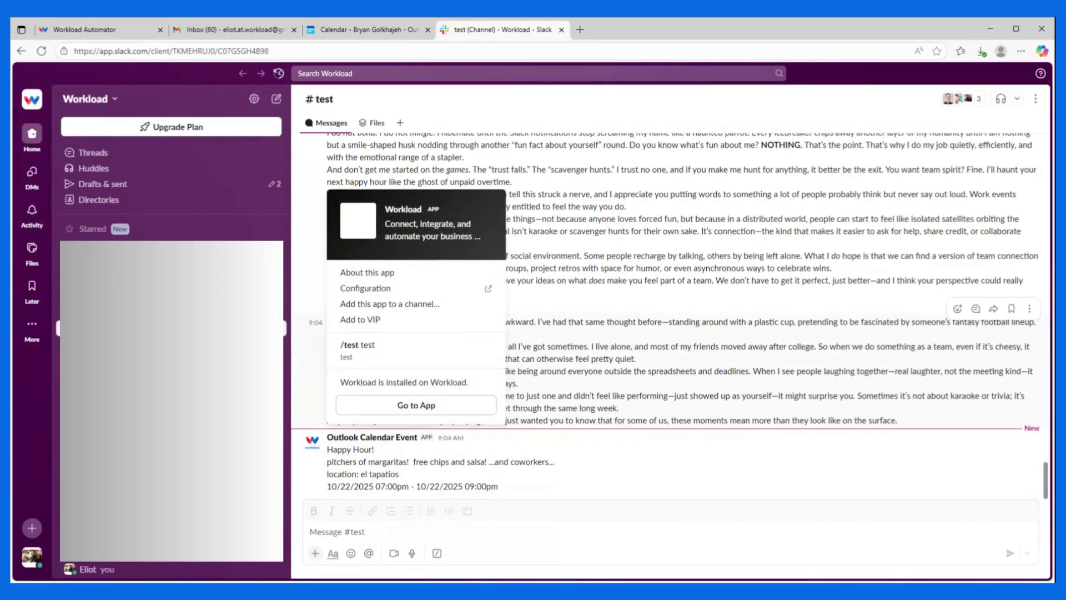
left_click(346, 457)
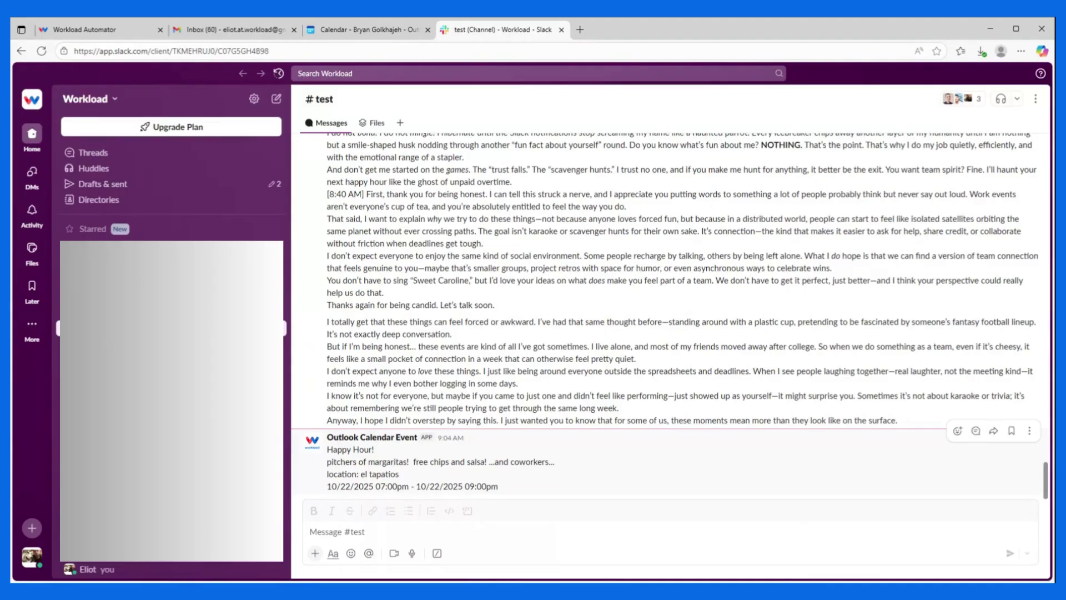
Return to the Workload editor, finish the Slack action and activate the automation.
left_click(117, 33)
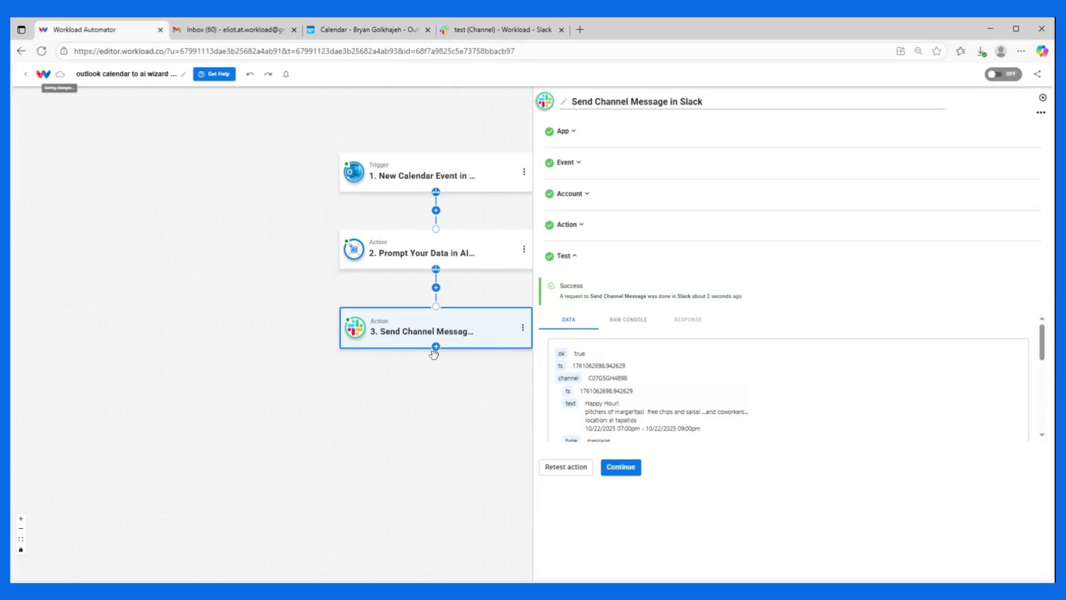
left_click(621, 468)
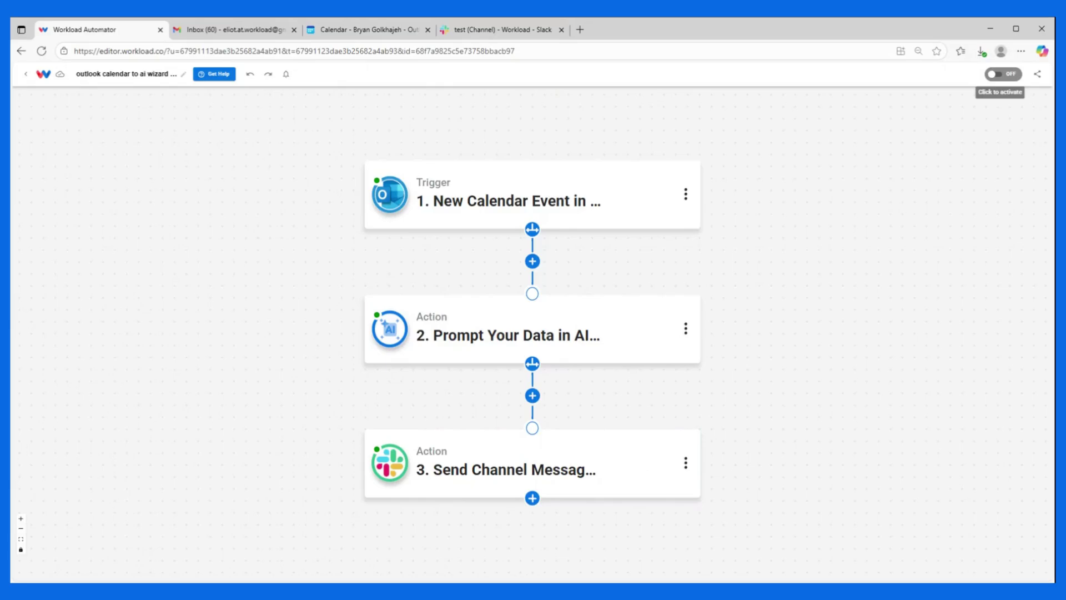
left_click(1002, 75)
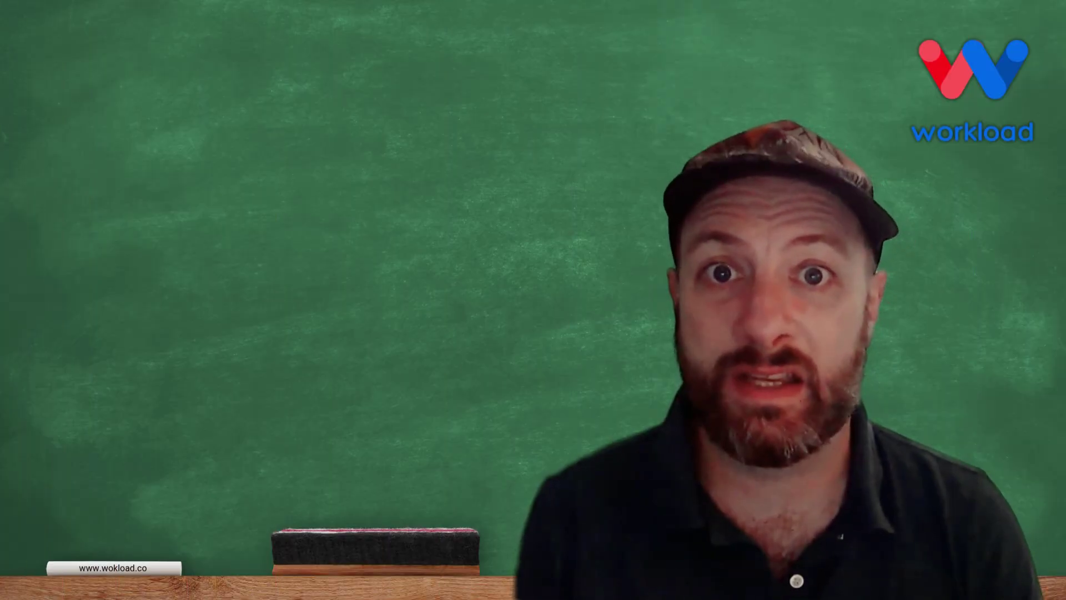